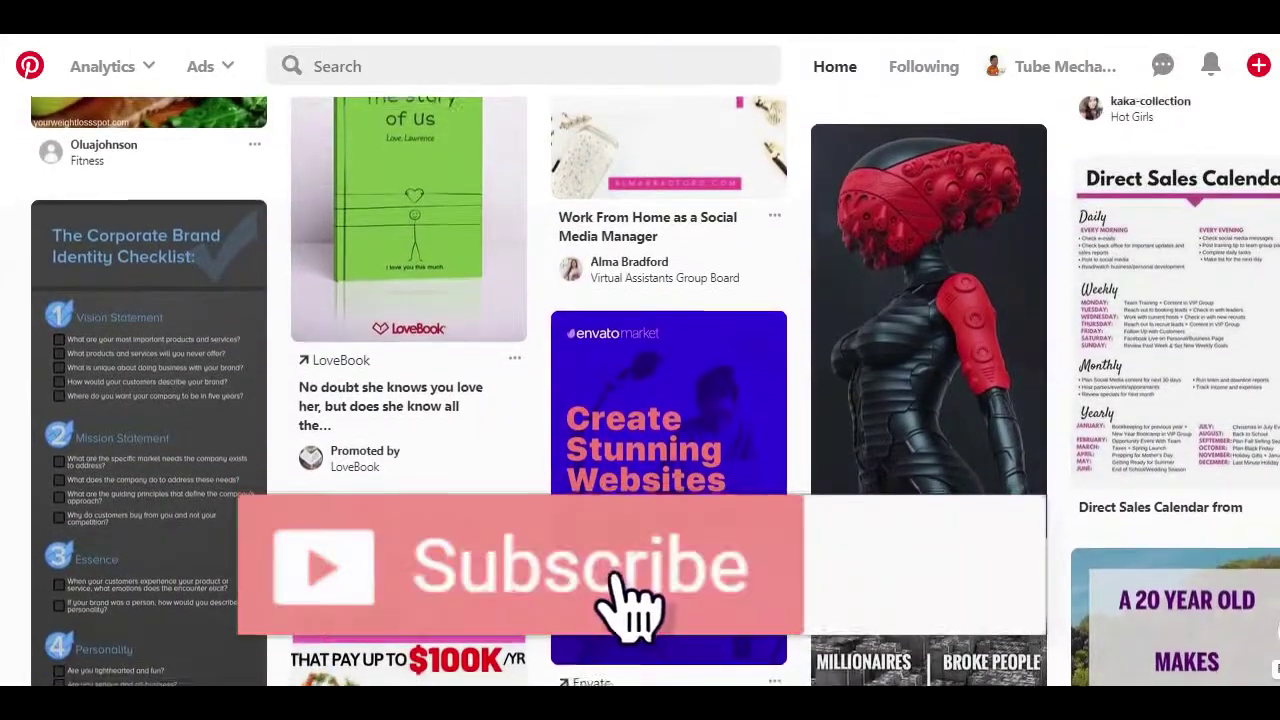
Step: Browse the recommended pins in the home feed
{"action": "scroll", "coordinate": [640, 390], "scroll_direction": "down", "scroll_amount": 1}
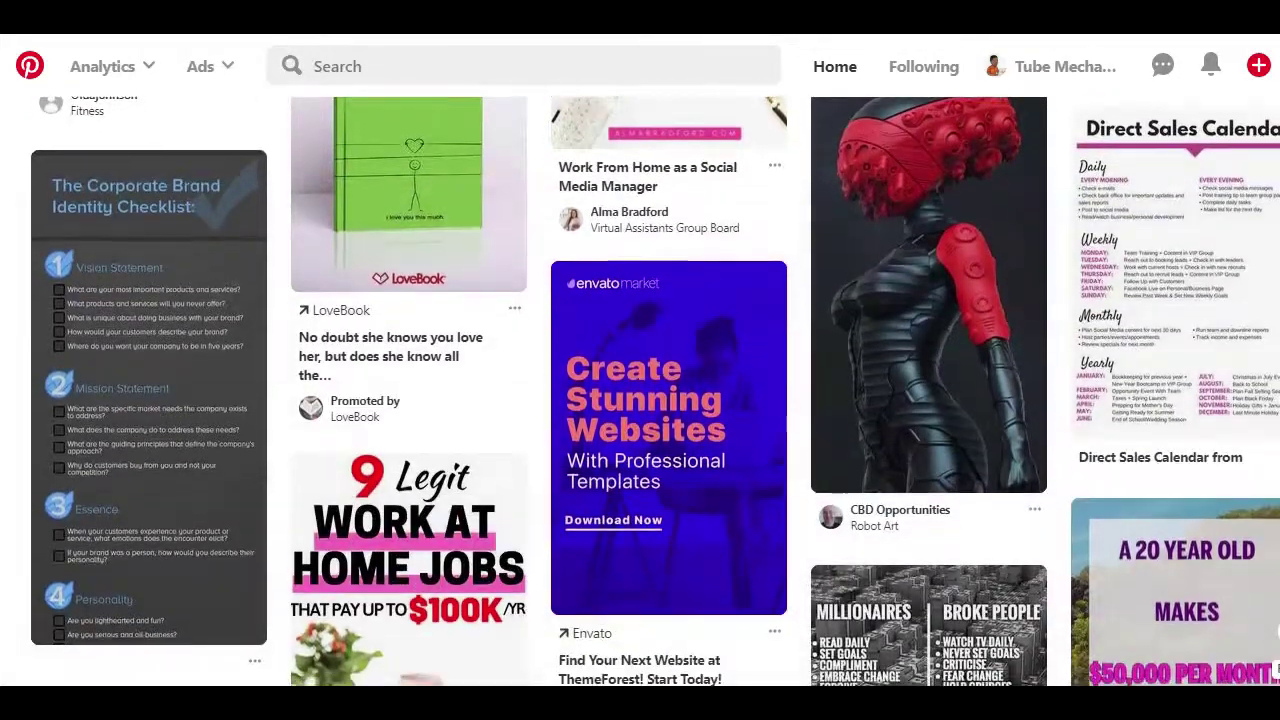
{"action": "scroll", "coordinate": [640, 390], "scroll_direction": "down", "scroll_amount": 1}
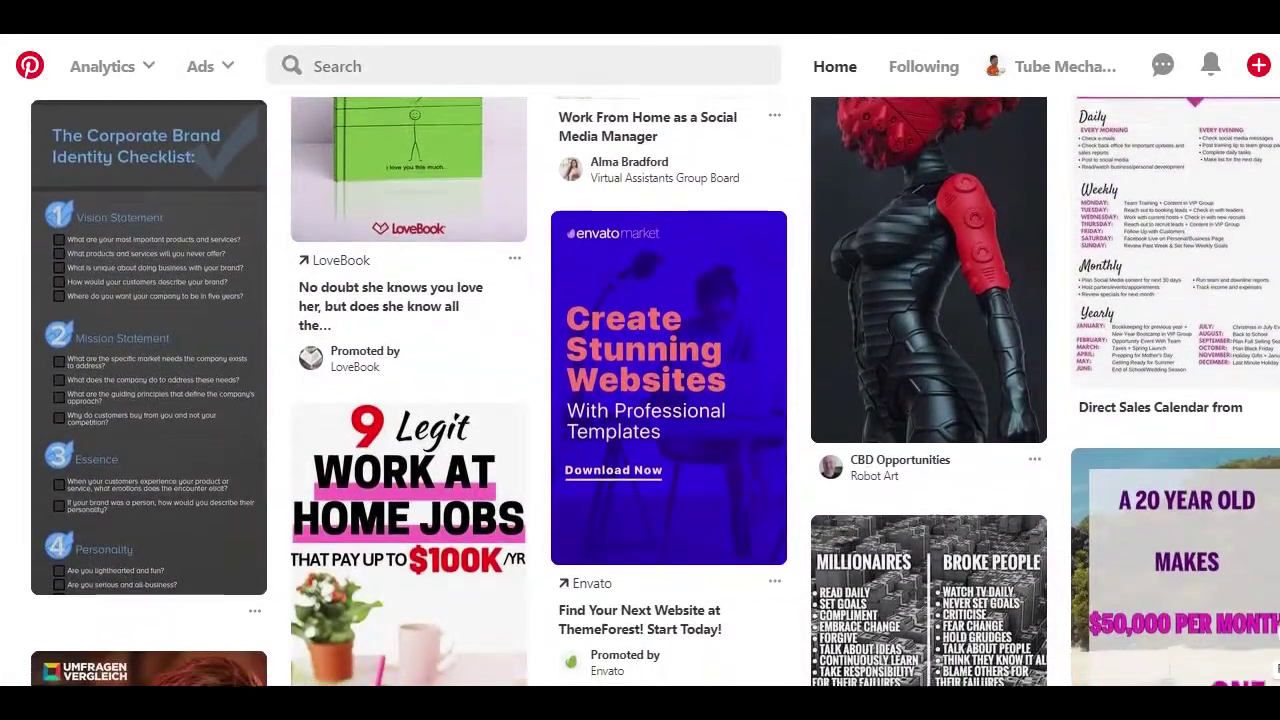
{"action": "scroll", "coordinate": [640, 390], "scroll_direction": "down", "scroll_amount": 1}
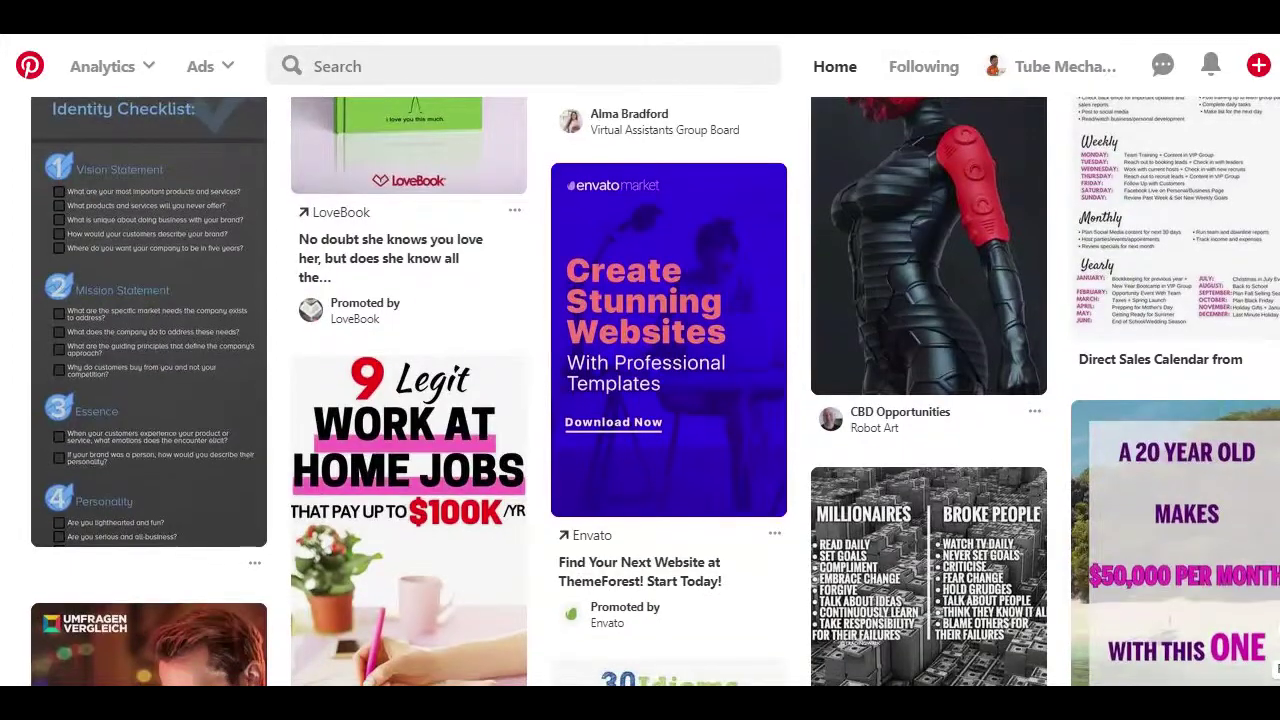
{"action": "scroll", "coordinate": [640, 390], "scroll_direction": "down", "scroll_amount": 1}
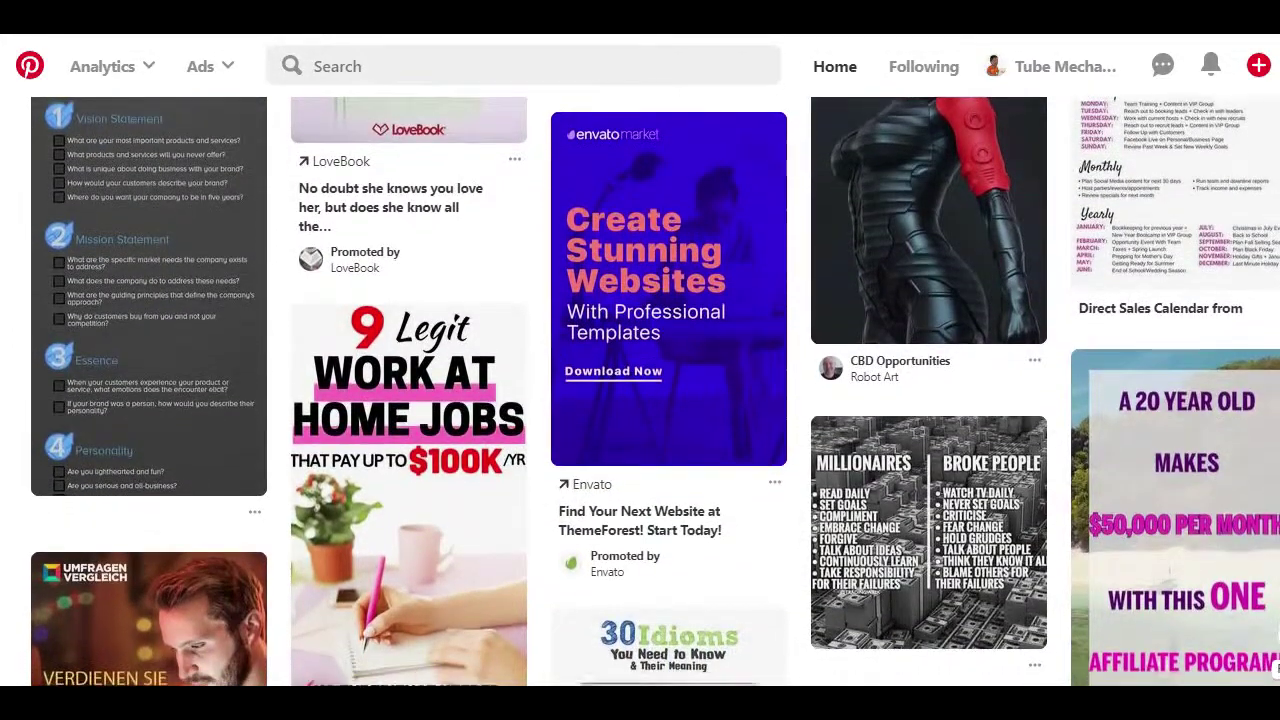
{"action": "scroll", "coordinate": [640, 390], "scroll_direction": "down", "scroll_amount": 1}
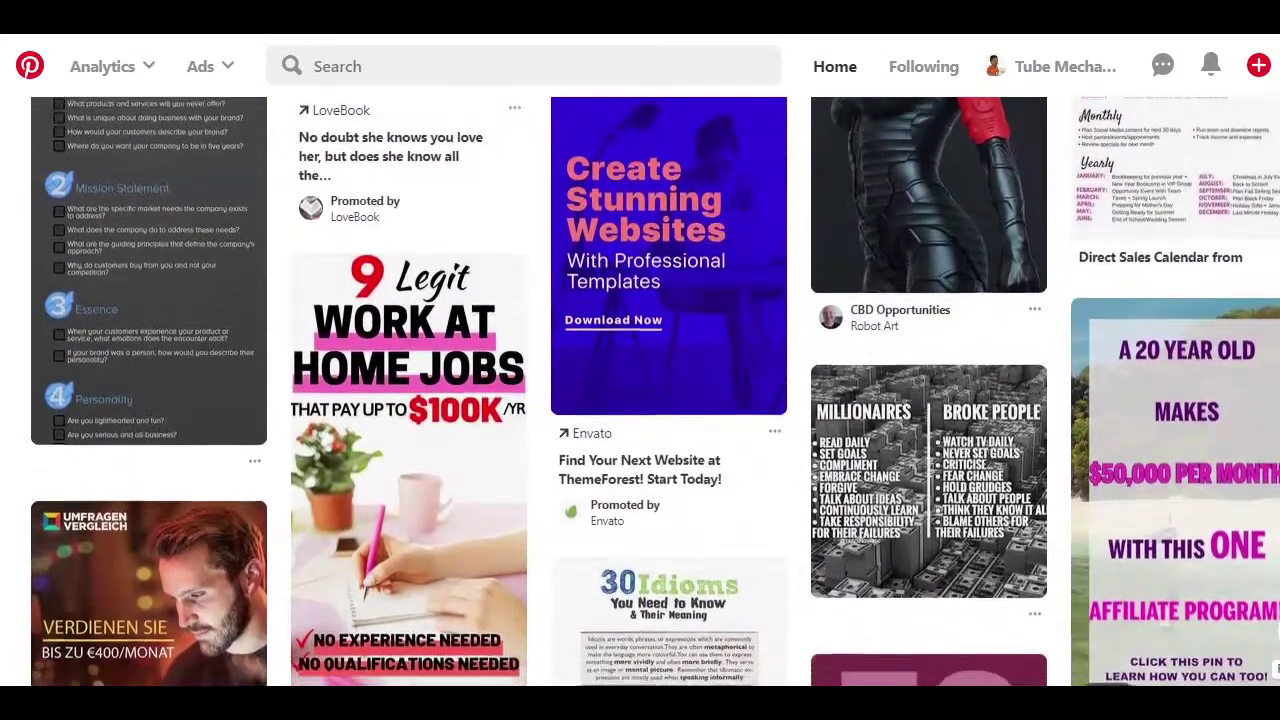
{"action": "scroll", "coordinate": [640, 390], "scroll_direction": "down", "scroll_amount": 1}
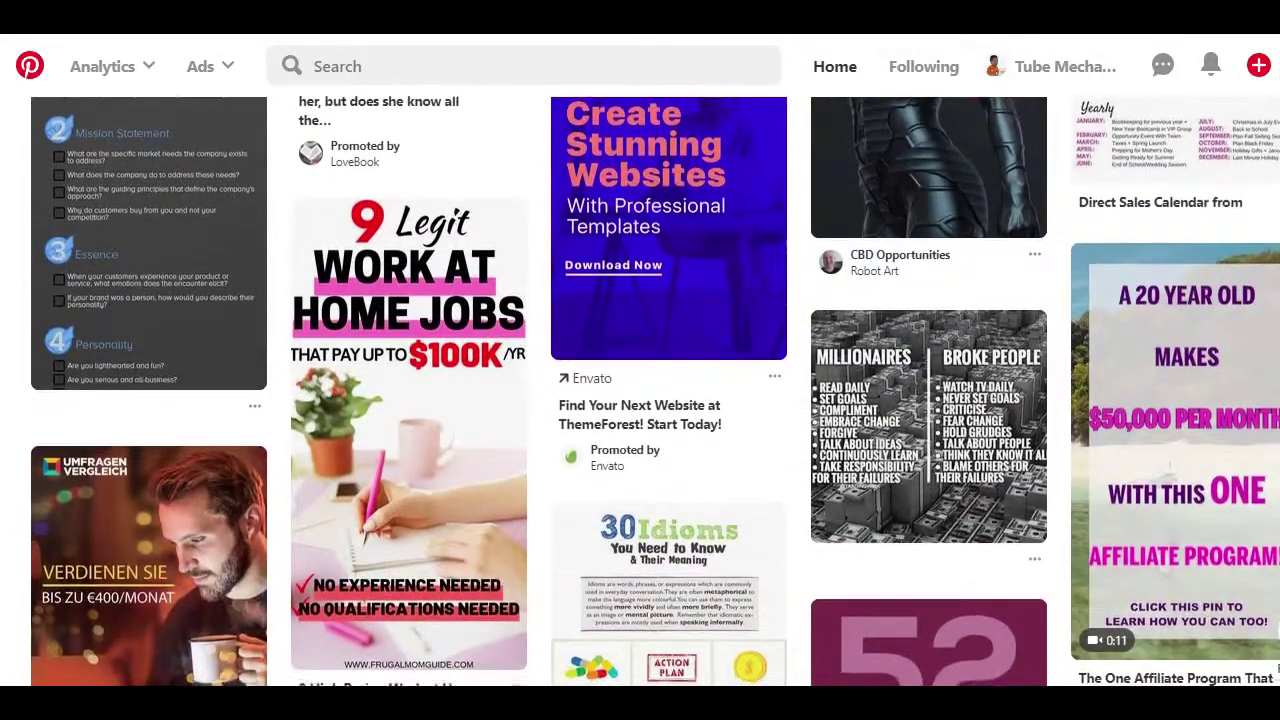
{"action": "scroll", "coordinate": [640, 390], "scroll_direction": "down", "scroll_amount": 1}
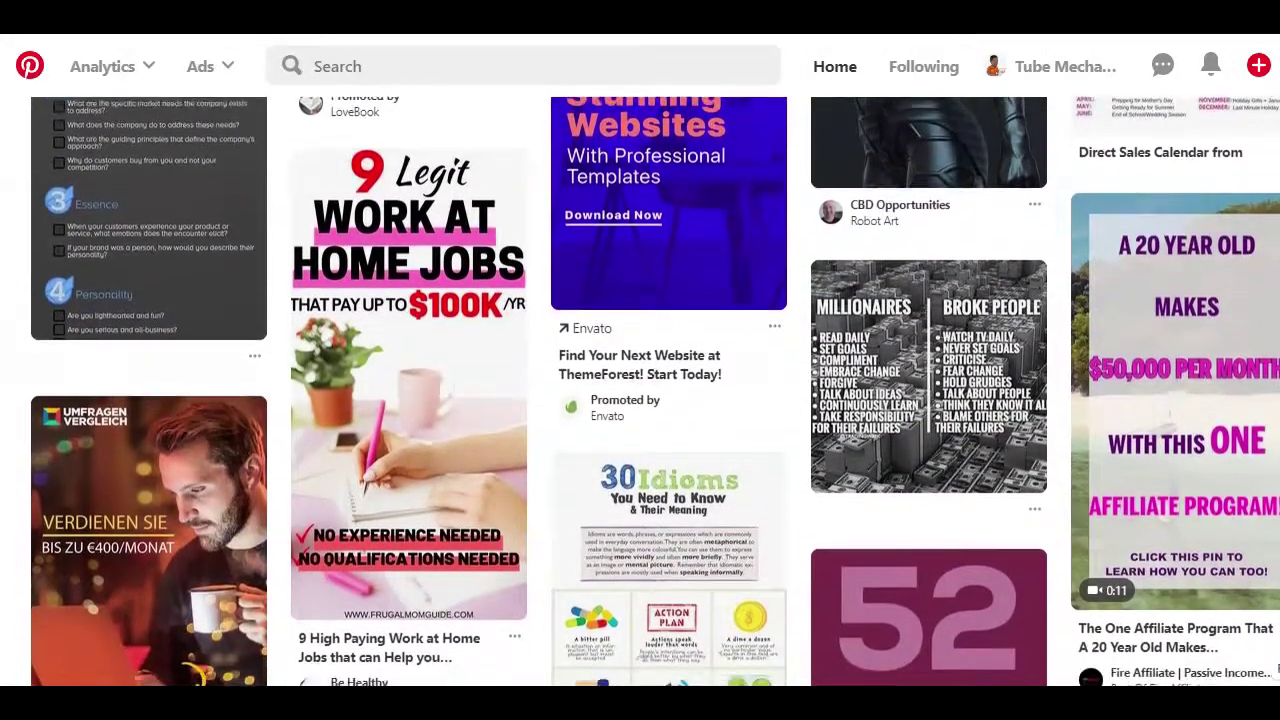
{"action": "scroll", "coordinate": [470, 45], "scroll_direction": "up", "scroll_amount": 1}
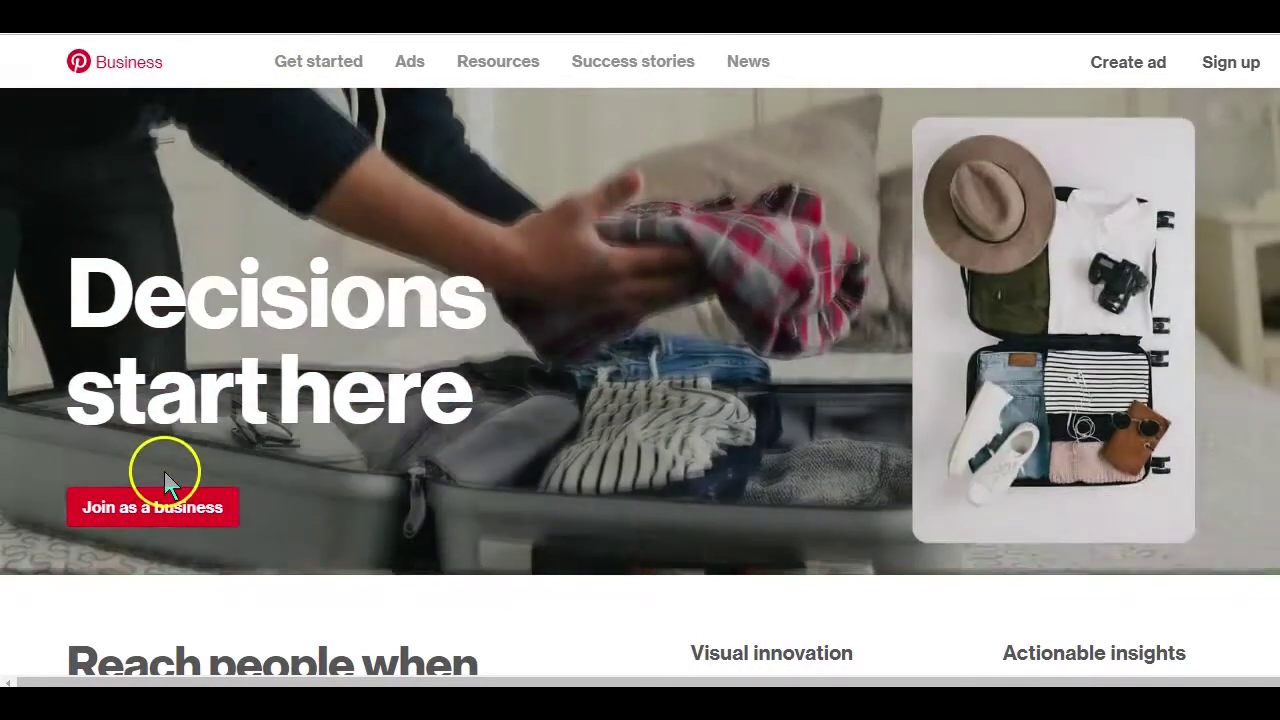
Step: Start joining as a business and choose to add a free business profile to the existing personal account
{"action": "left_click", "coordinate": [175, 512]}
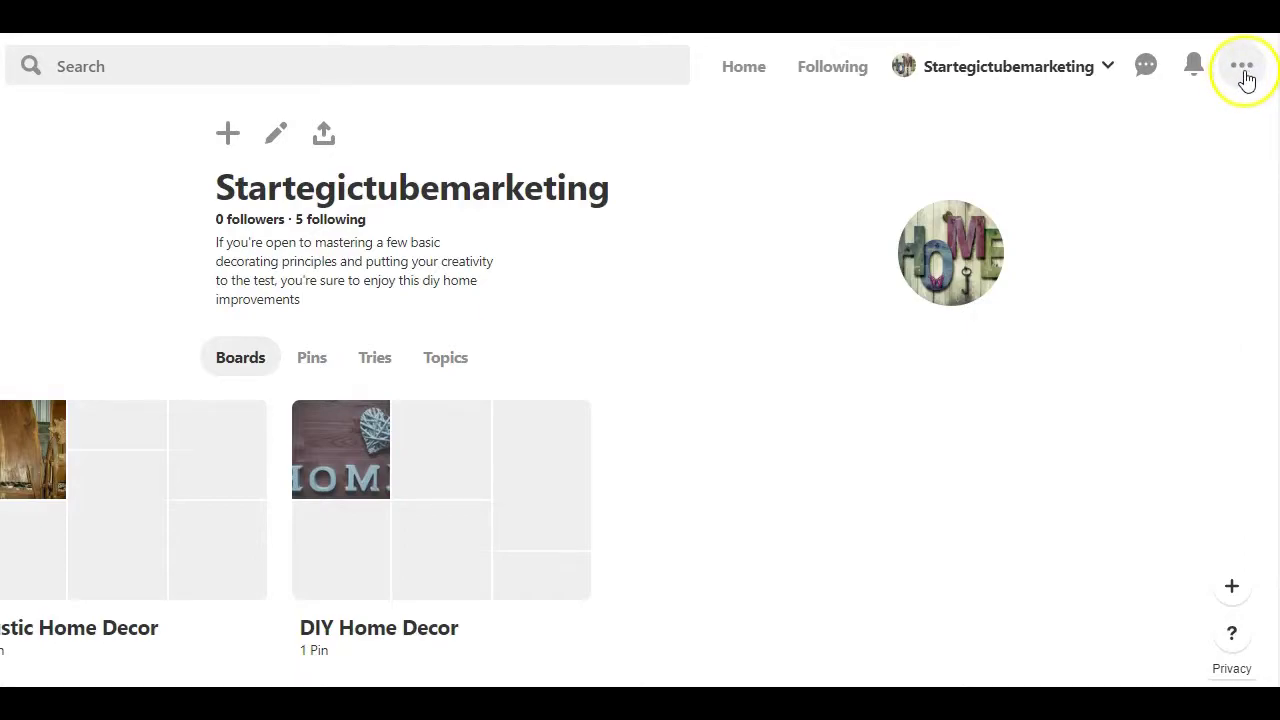
{"action": "left_click", "coordinate": [1247, 78]}
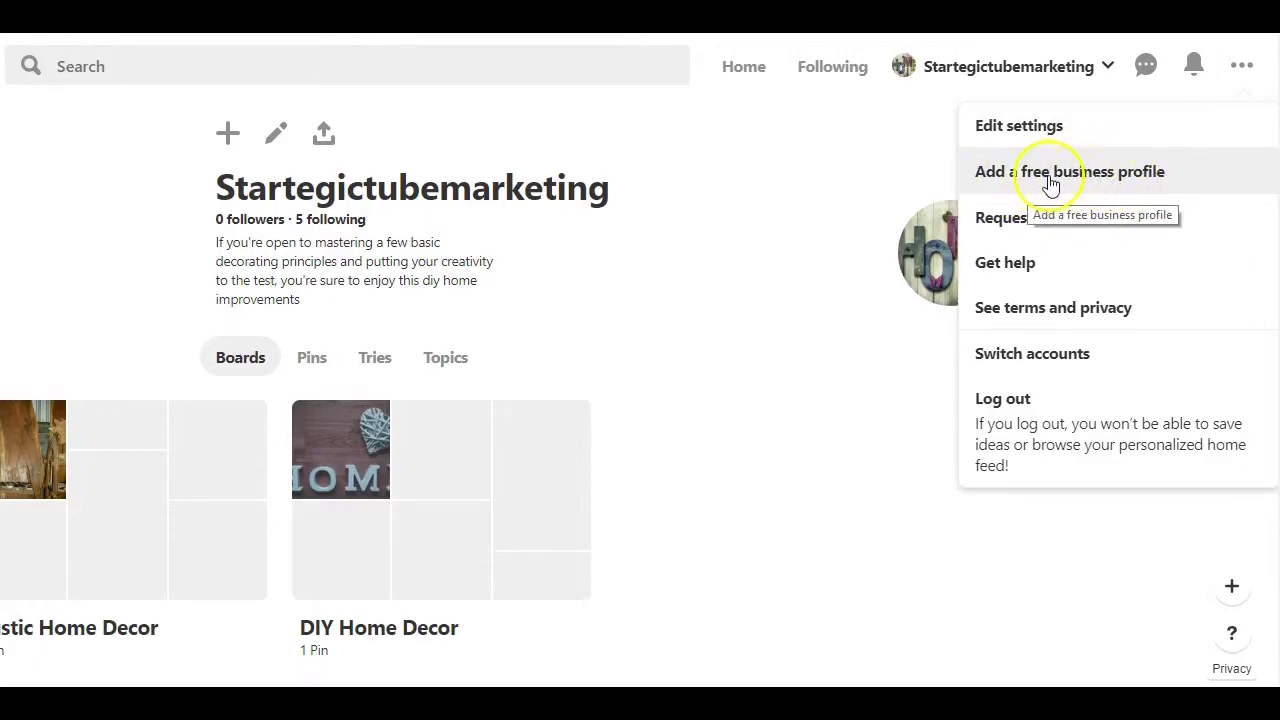
{"action": "left_click", "coordinate": [1120, 183]}
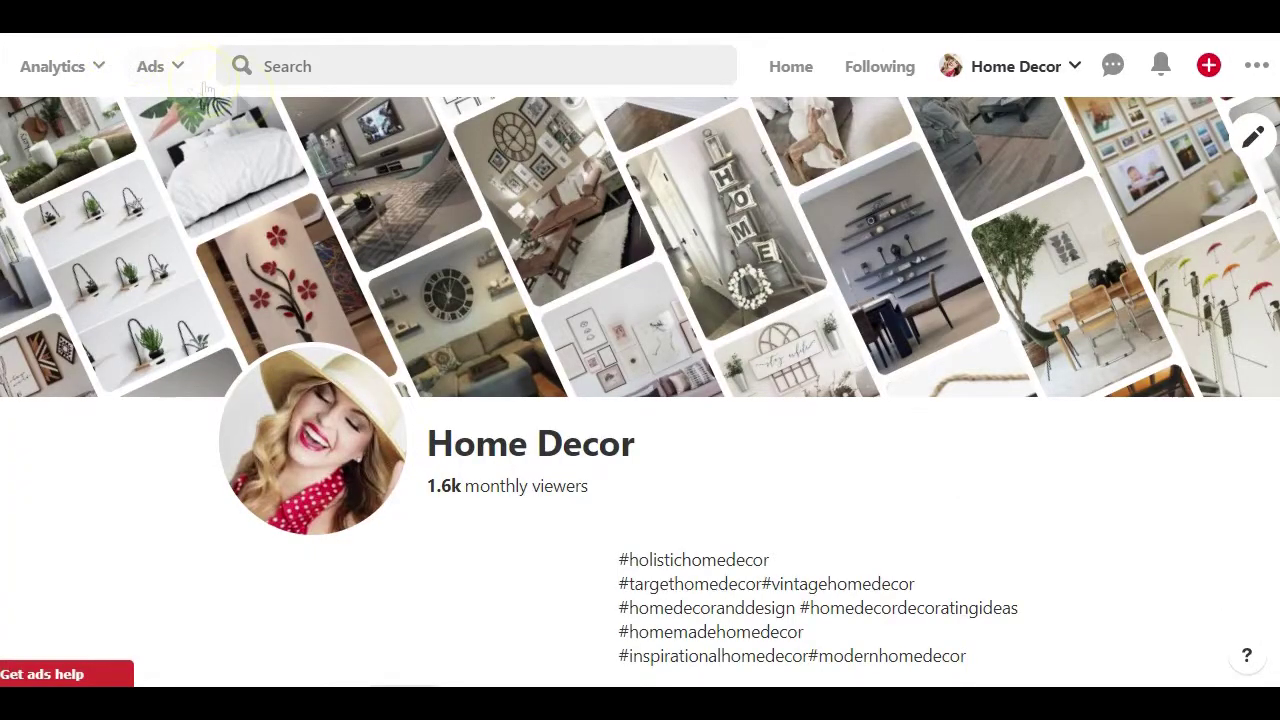
Step: Open the Home Decor business account's profile settings and examine the display name
{"action": "left_click", "coordinate": [1252, 70]}
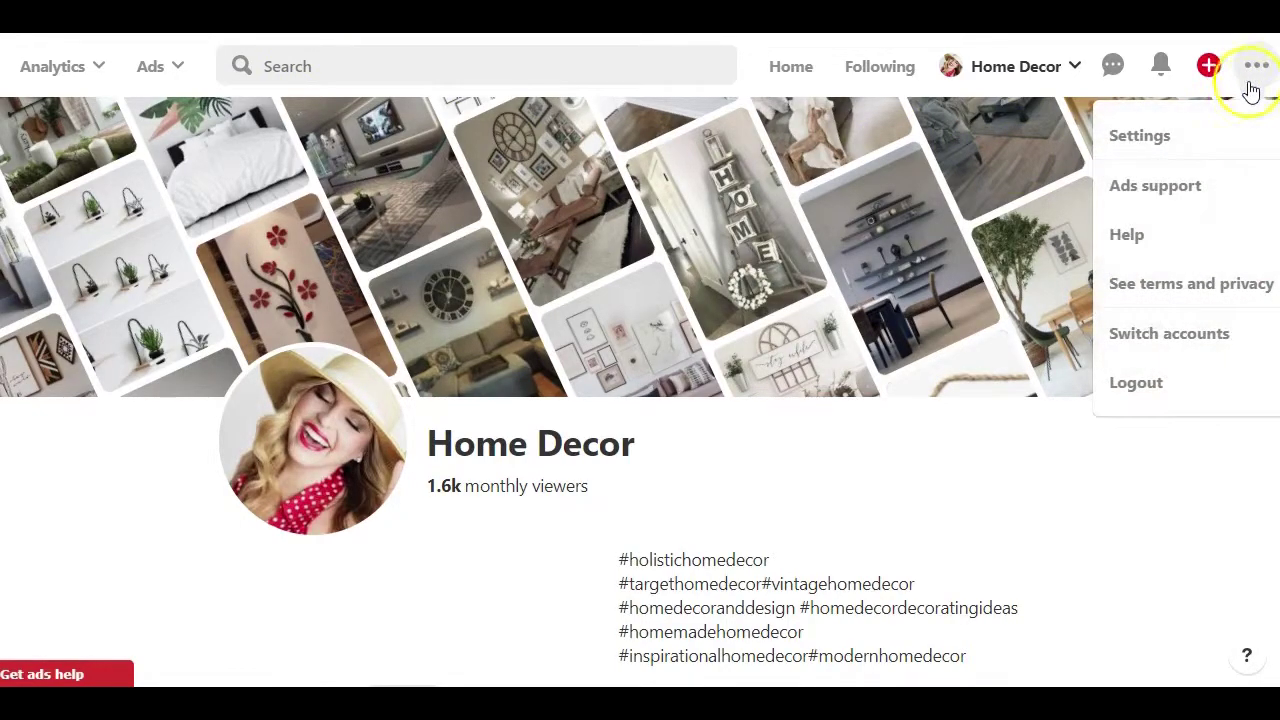
{"action": "left_click", "coordinate": [1139, 136]}
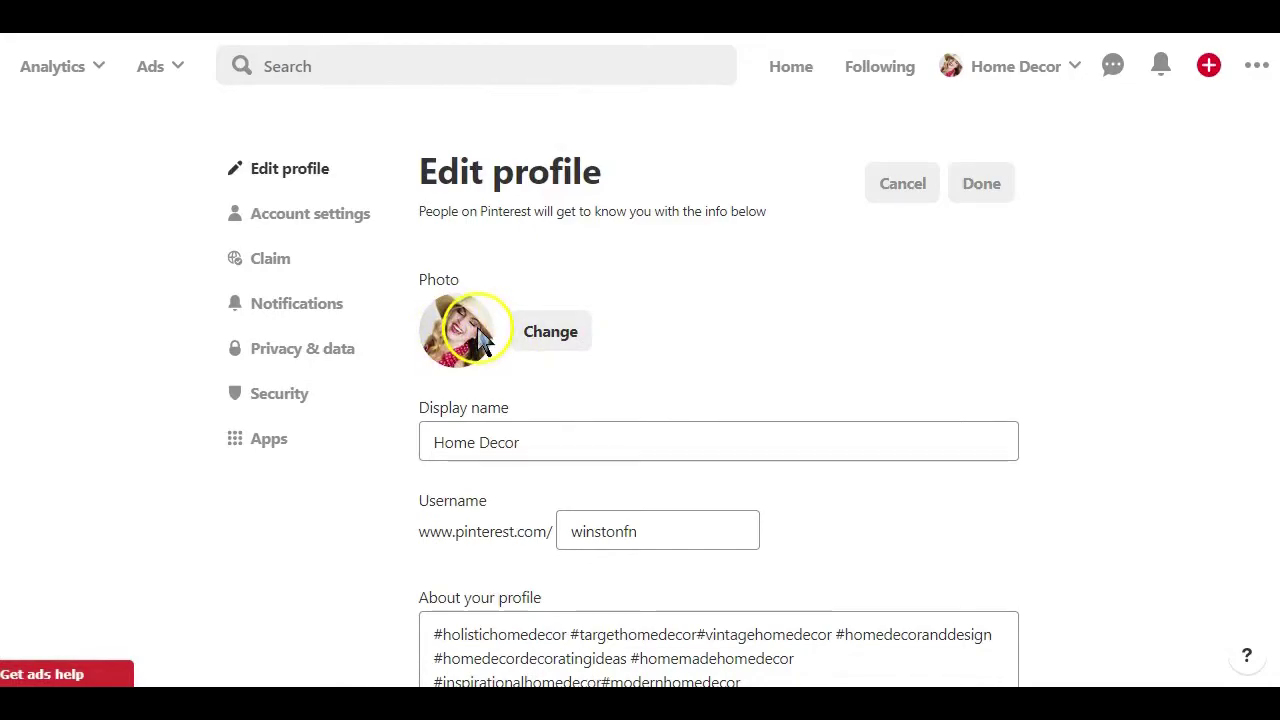
{"action": "scroll", "coordinate": [543, 333], "scroll_direction": "down", "scroll_amount": 1}
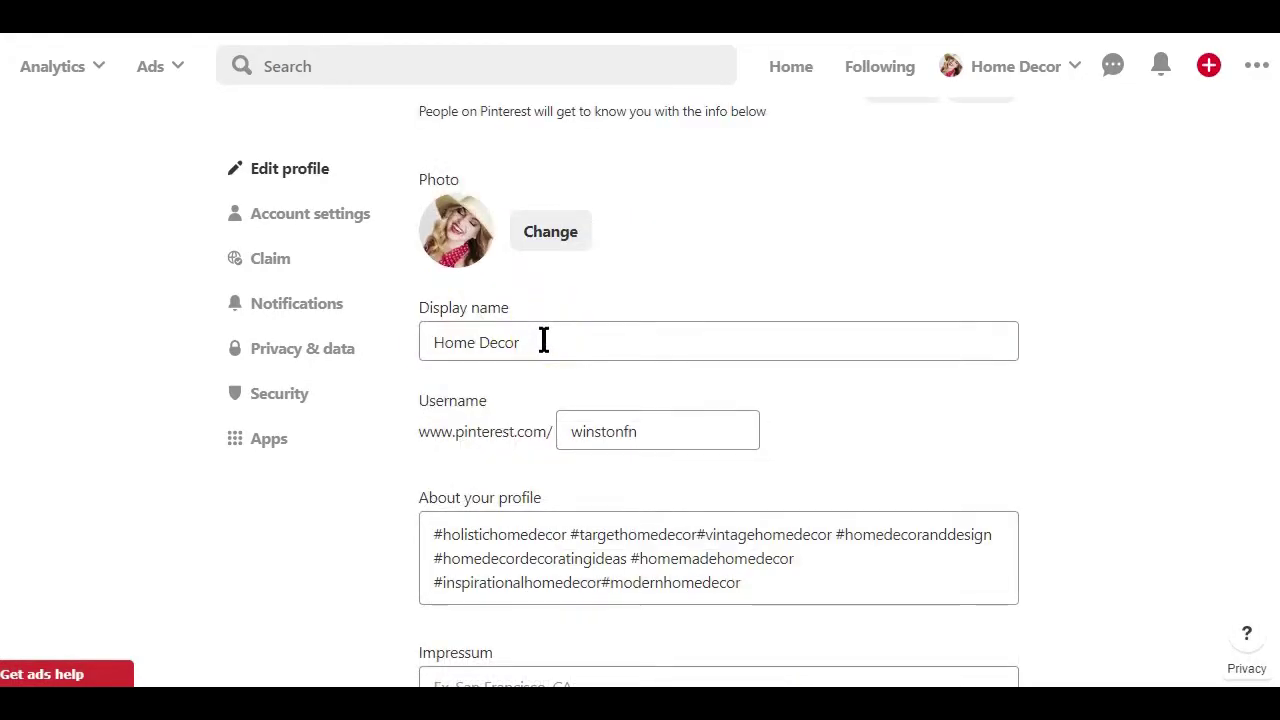
{"action": "left_click_drag", "start_coordinate": [543, 340], "coordinate": [420, 346]}
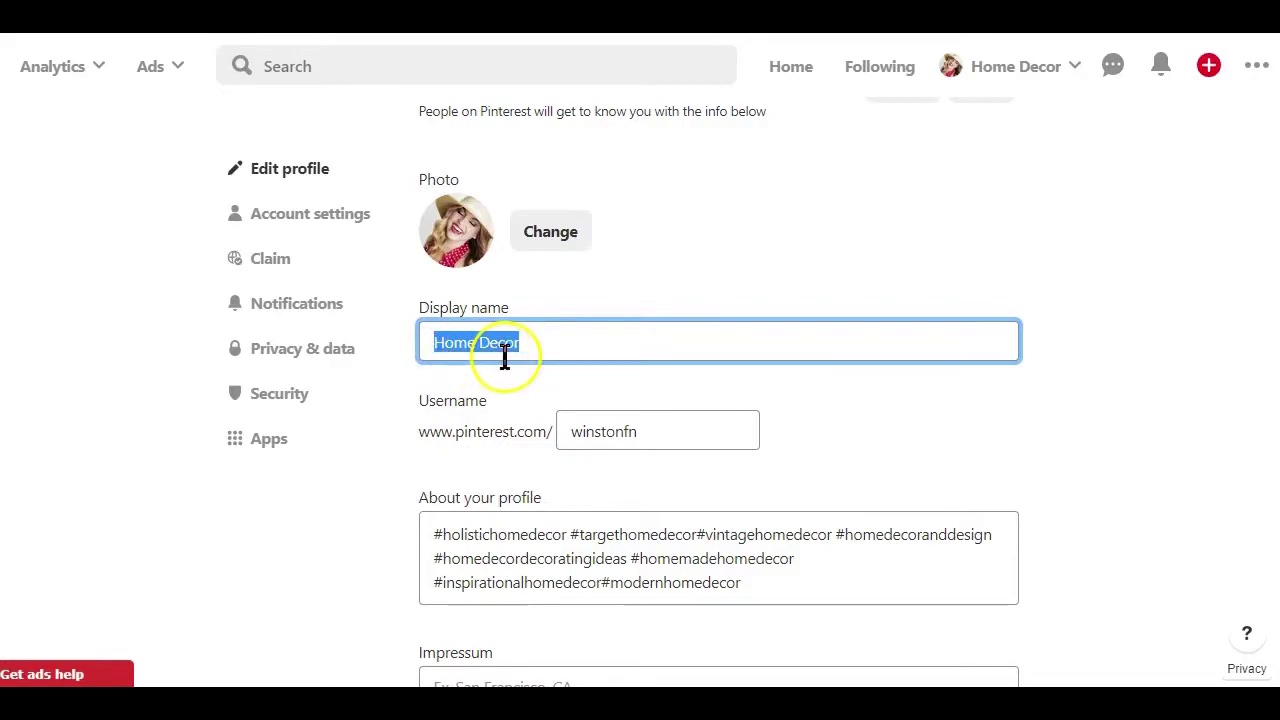
Step: Replace the profile's username with "Homedeco"
{"action": "double_click", "coordinate": [640, 444]}
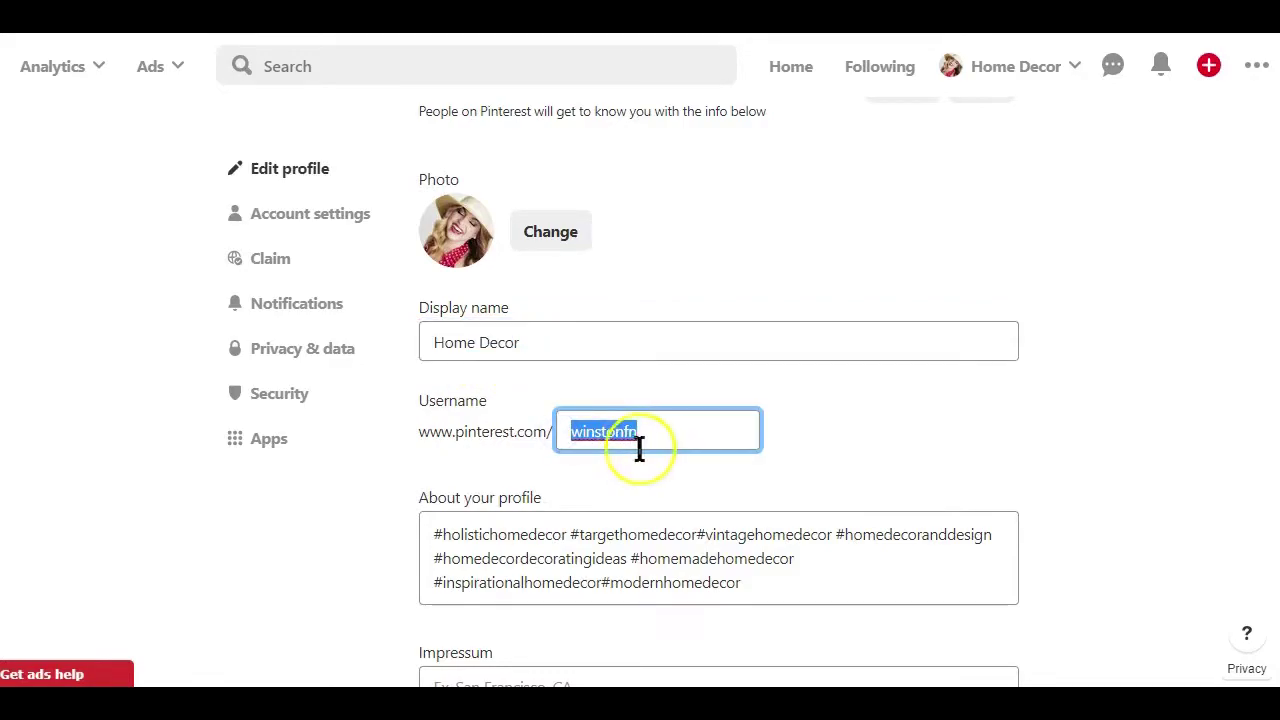
{"action": "left_click_drag", "start_coordinate": [645, 440], "coordinate": [548, 431]}
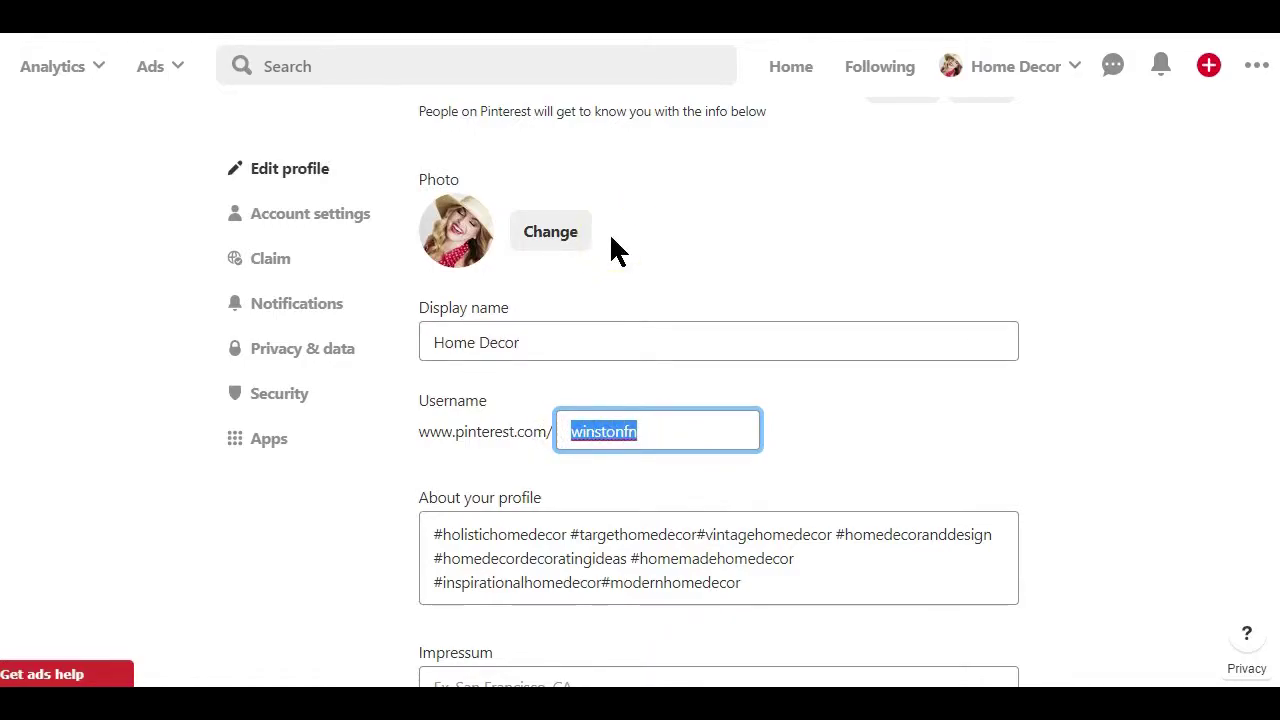
{"action": "type", "text": "Ho"}
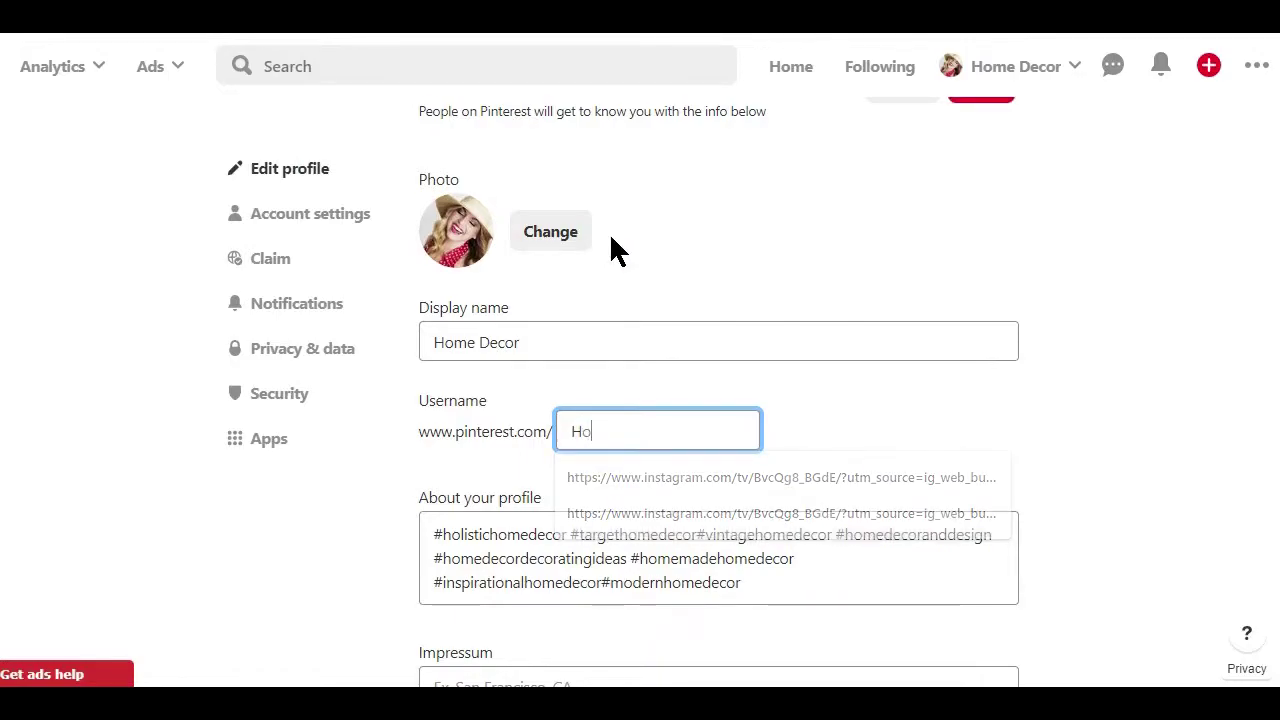
{"action": "type", "text": "me"}
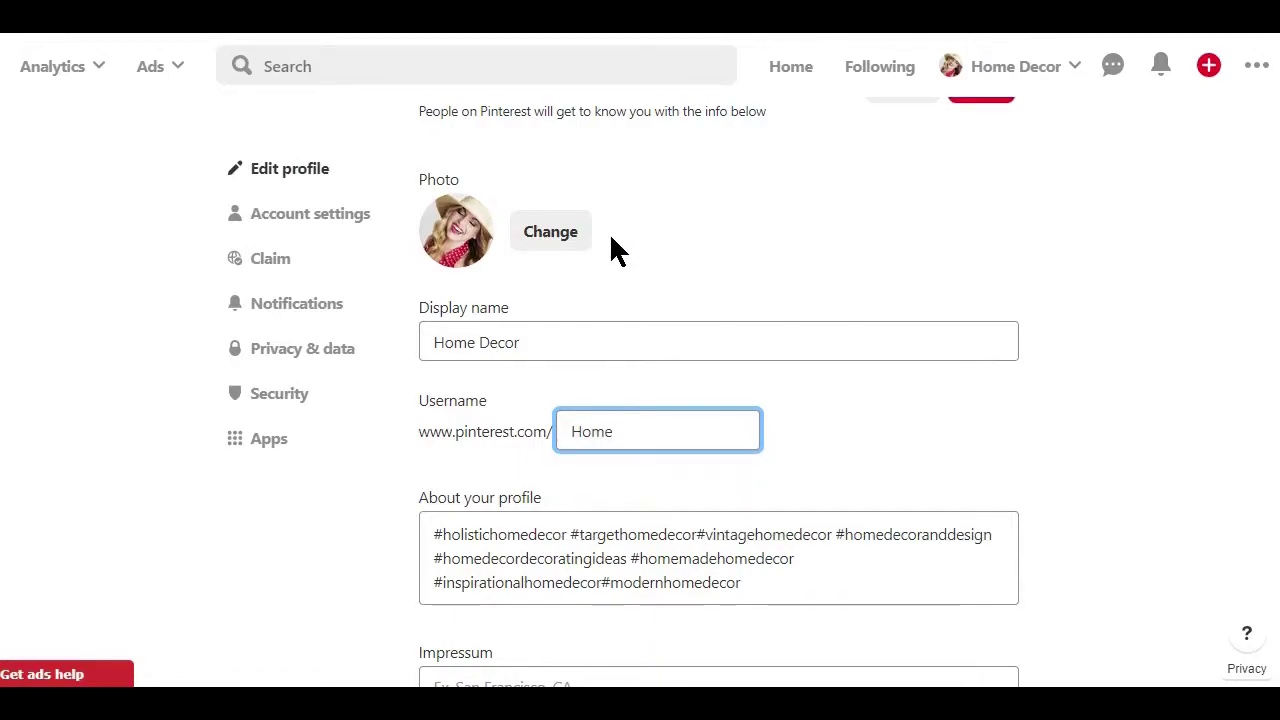
{"action": "type", "text": "deco"}
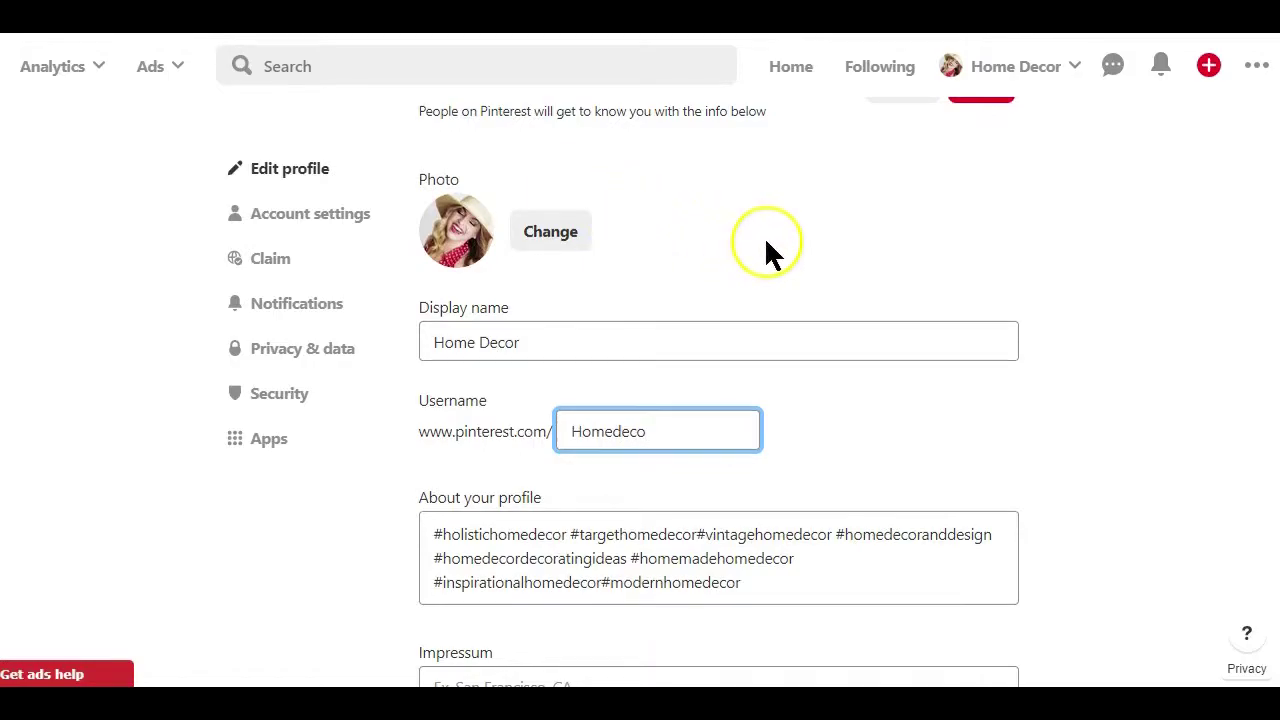
Step: Review the keyword hashtags in the profile description, along with the location field and the other profile details
{"action": "scroll", "coordinate": [764, 236], "scroll_direction": "down", "scroll_amount": 2}
{"action": "left_click_drag", "start_coordinate": [766, 382], "coordinate": [436, 331]}
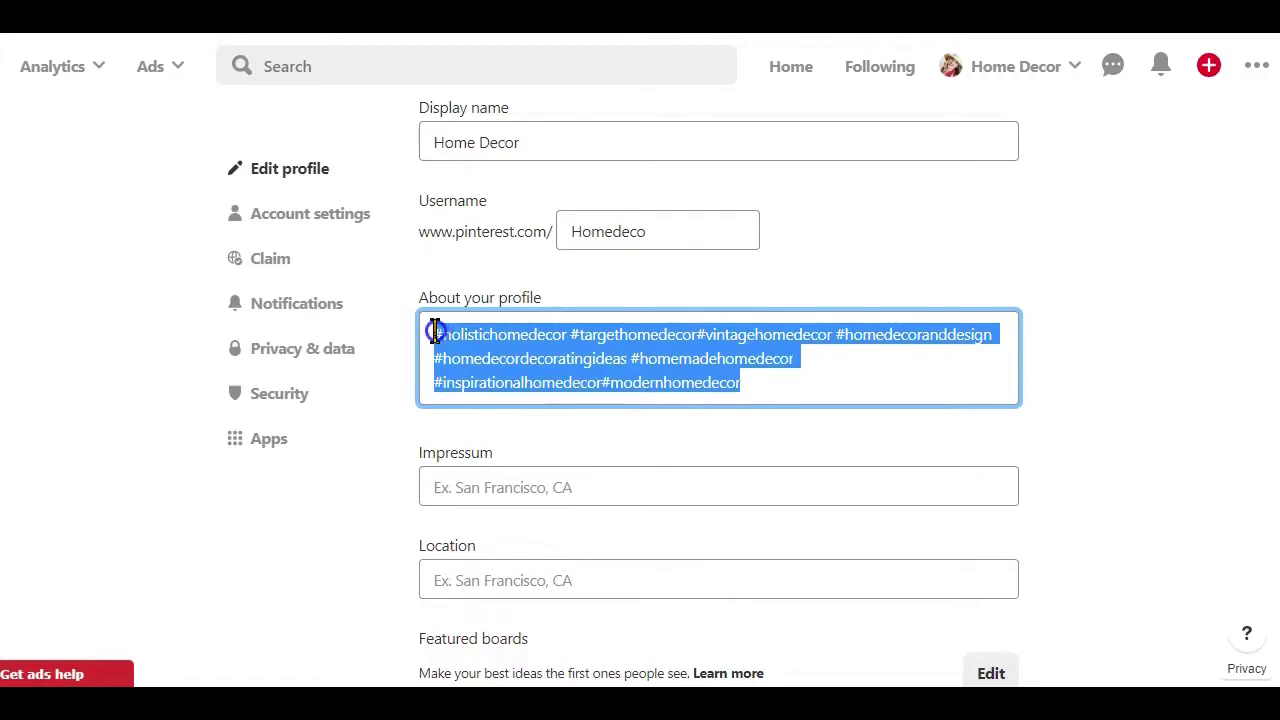
{"action": "left_click", "coordinate": [543, 360]}
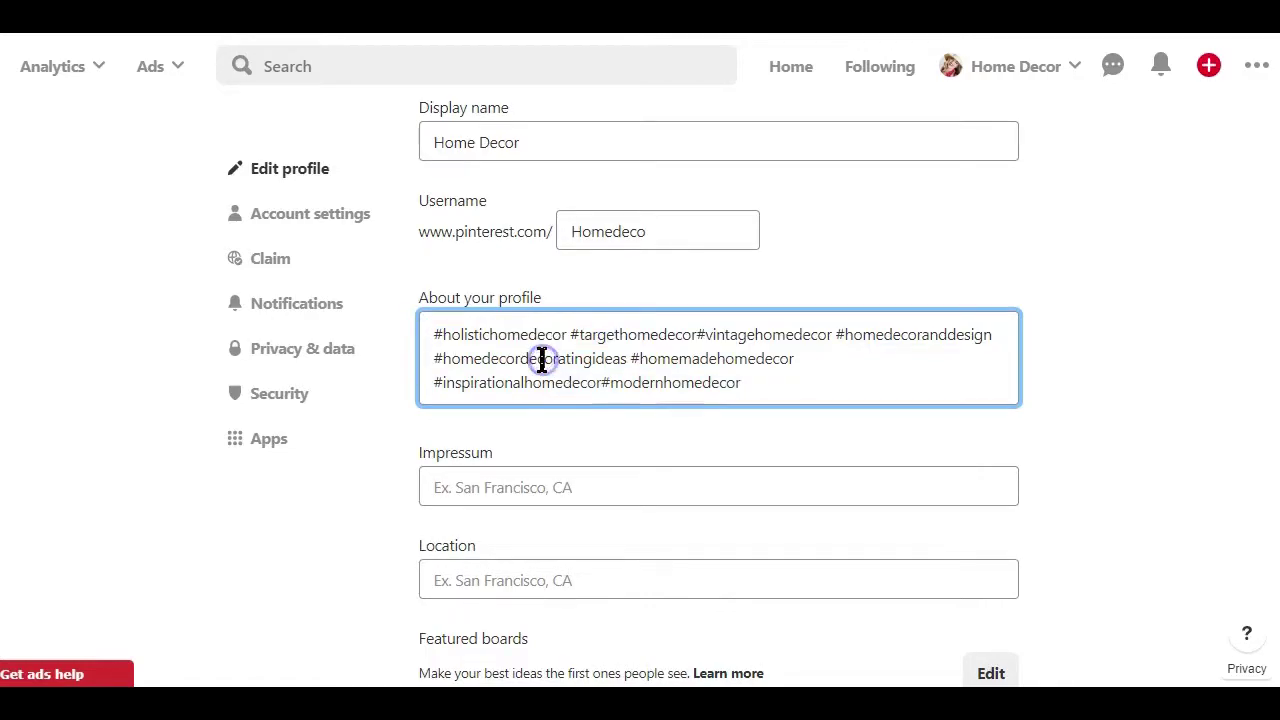
{"action": "left_click", "coordinate": [462, 347]}
{"action": "left_click_drag", "start_coordinate": [434, 334], "coordinate": [808, 374]}
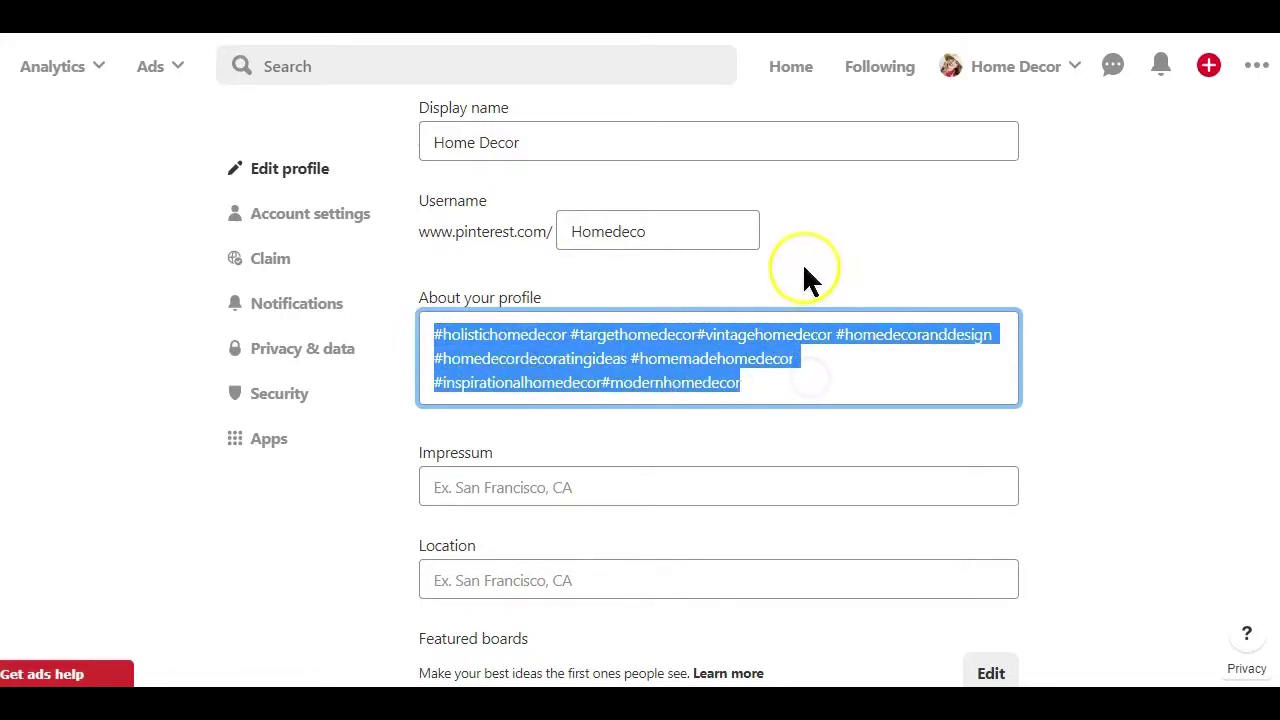
{"action": "scroll", "coordinate": [806, 272], "scroll_direction": "up", "scroll_amount": 1}
{"action": "scroll", "coordinate": [806, 272], "scroll_direction": "up", "scroll_amount": 1}
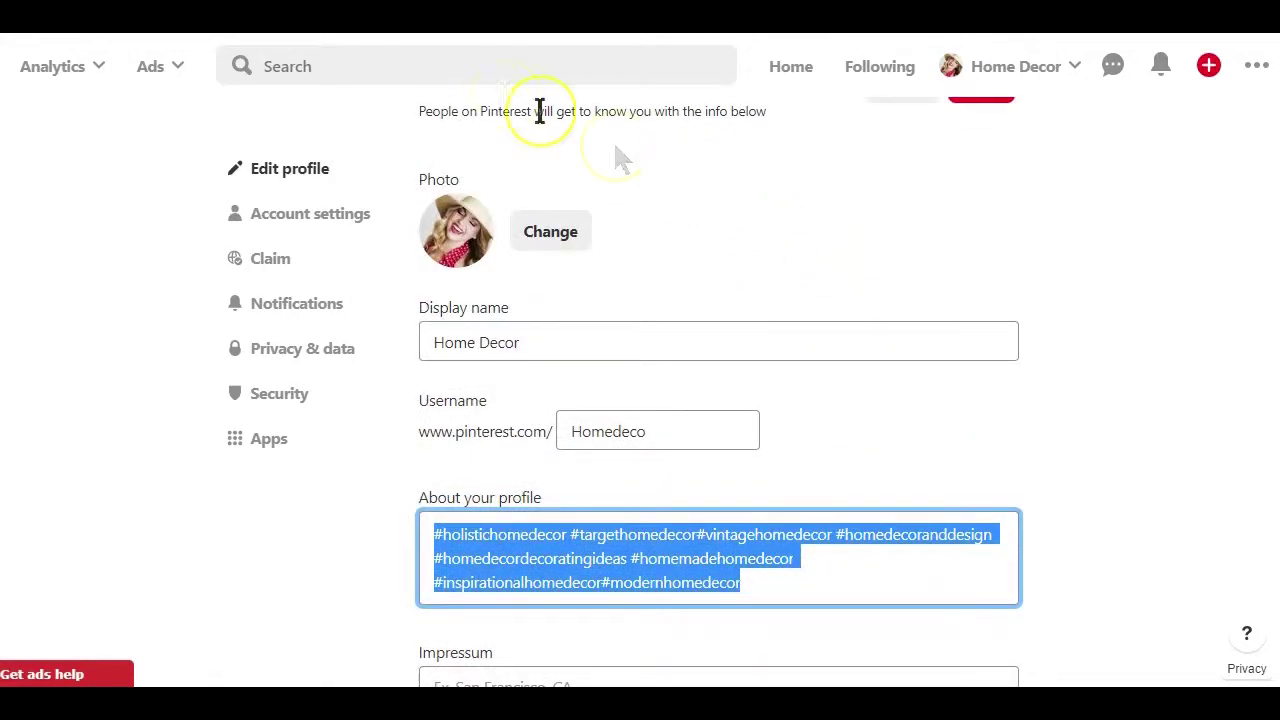
{"action": "scroll", "coordinate": [606, 194], "scroll_direction": "down", "scroll_amount": 3}
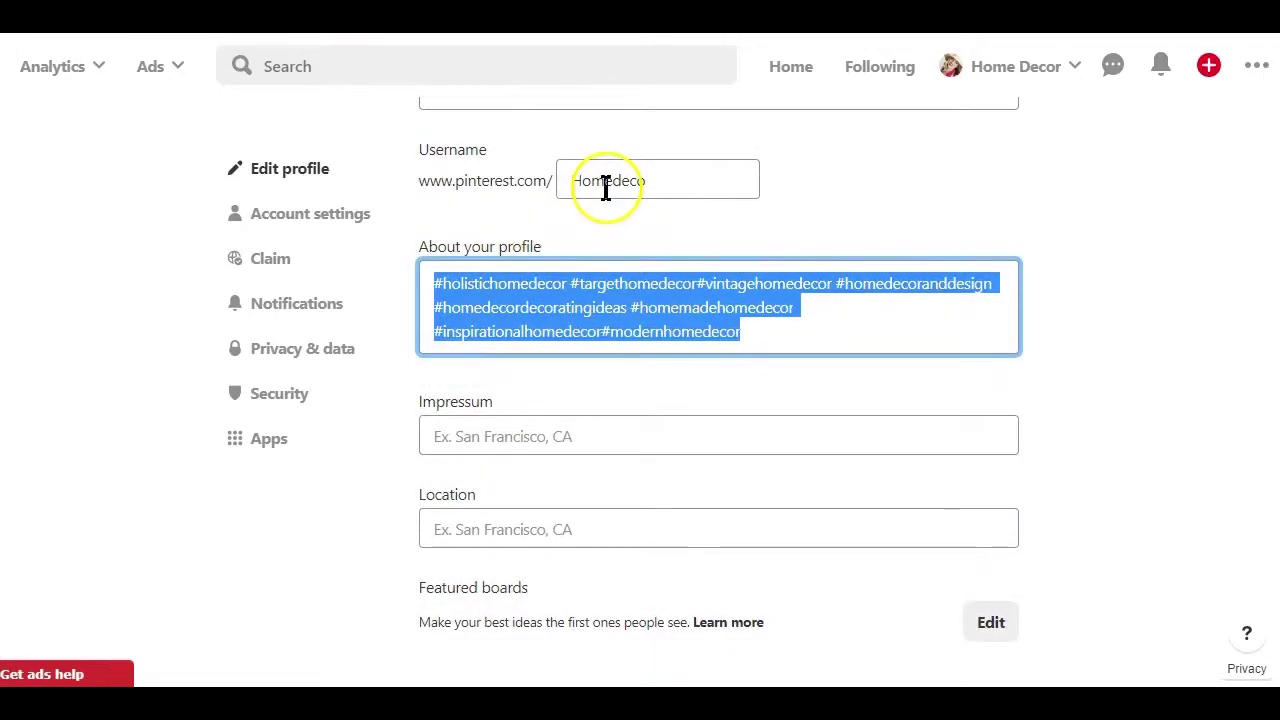
{"action": "left_click", "coordinate": [710, 308]}
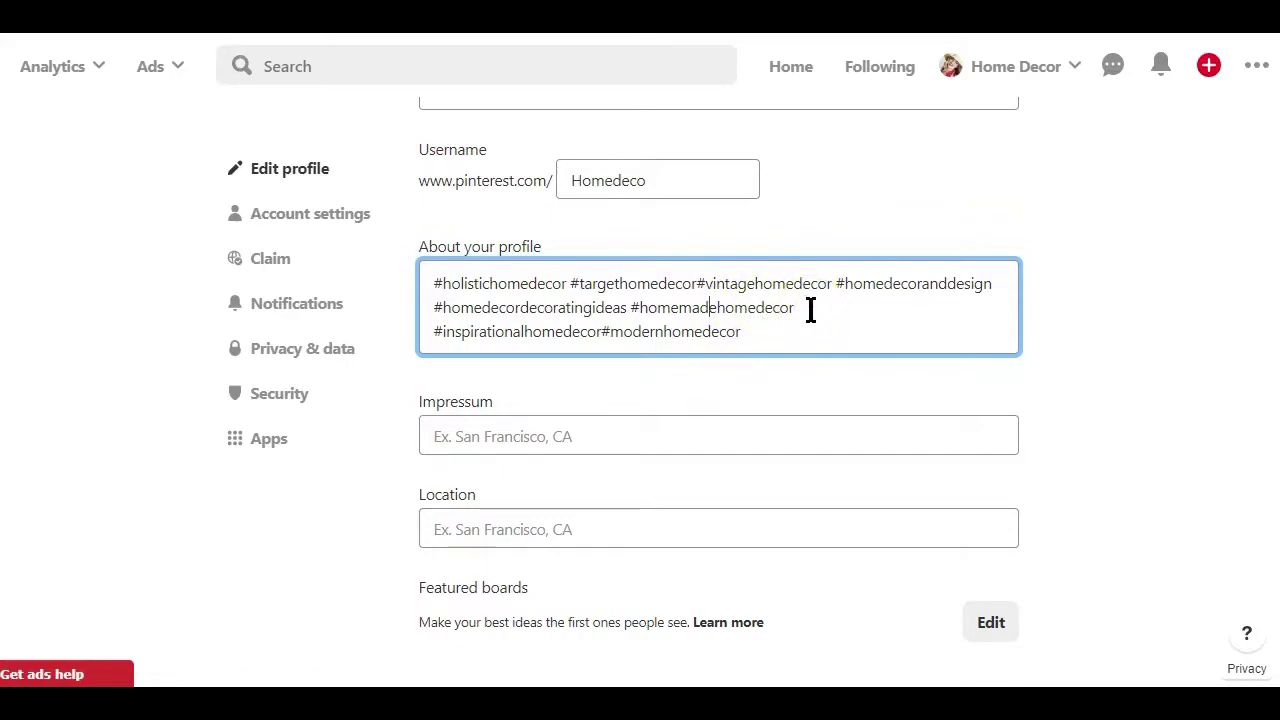
{"action": "left_click", "coordinate": [521, 527]}
{"action": "scroll", "coordinate": [826, 283], "scroll_direction": "up", "scroll_amount": 5}
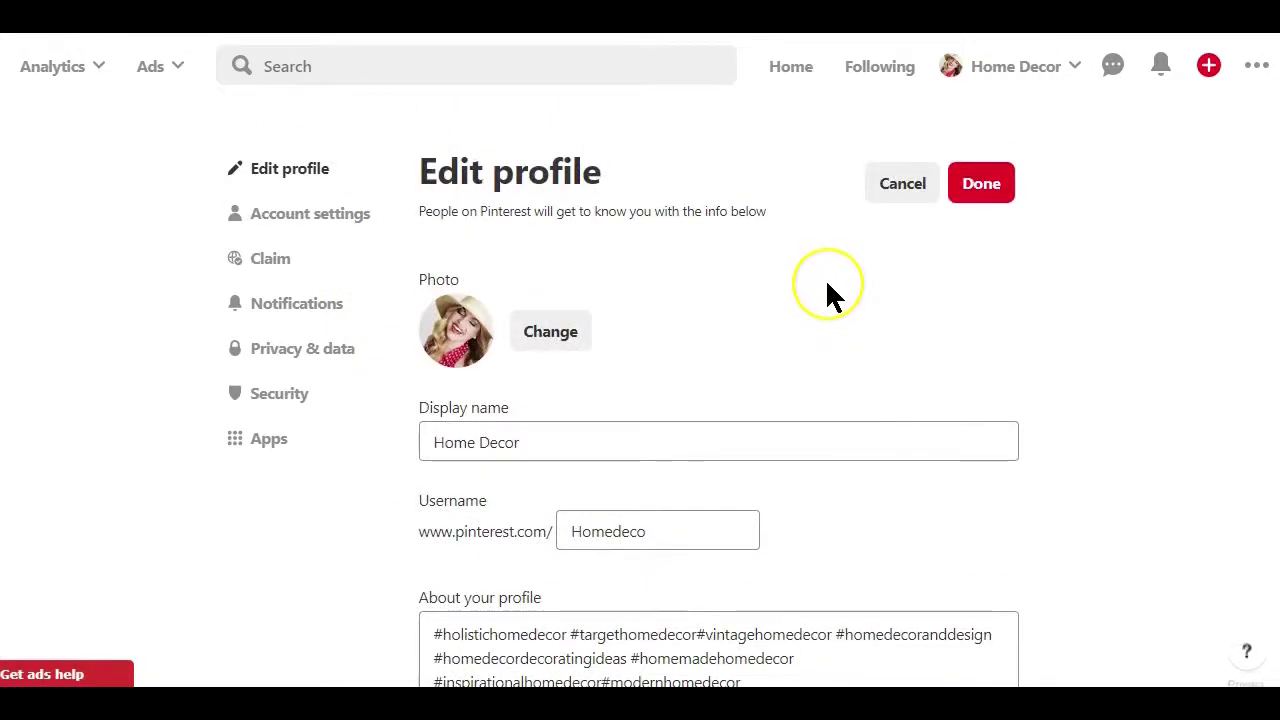
{"action": "scroll", "coordinate": [826, 283], "scroll_direction": "down", "scroll_amount": 3}
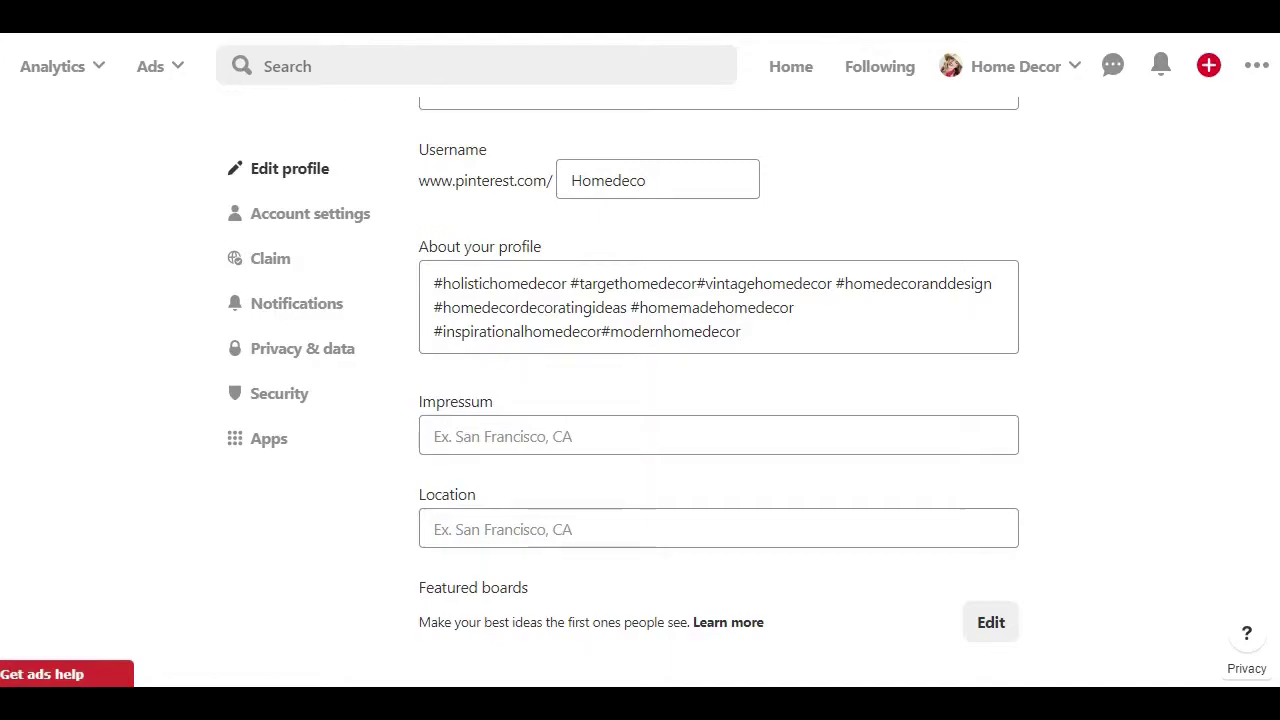
Step: Look at the account settings and go on to the settings for claiming a website
{"action": "left_click", "coordinate": [310, 213]}
{"action": "scroll", "coordinate": [800, 443], "scroll_direction": "up", "scroll_amount": 3}
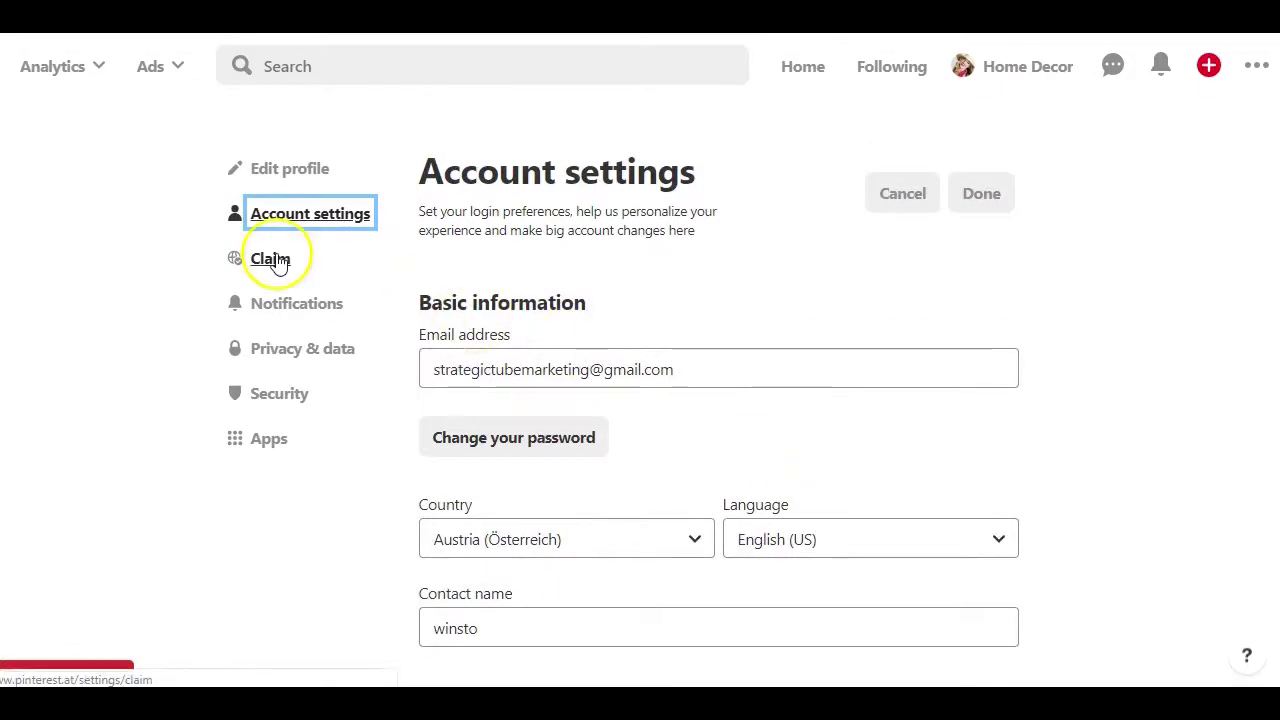
{"action": "left_click", "coordinate": [272, 260]}
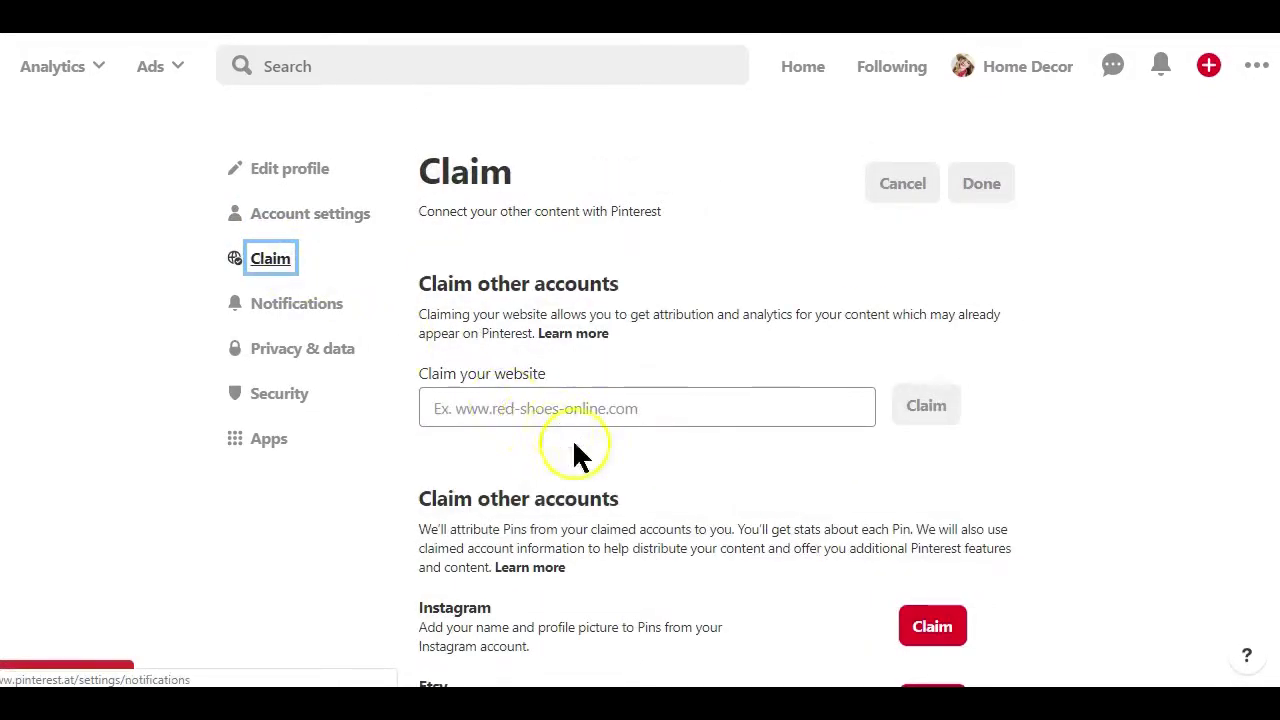
Step: Paste the copied website address as the site to claim and start the claim
{"action": "left_click", "coordinate": [534, 410]}
{"action": "right_click", "coordinate": [536, 410]}
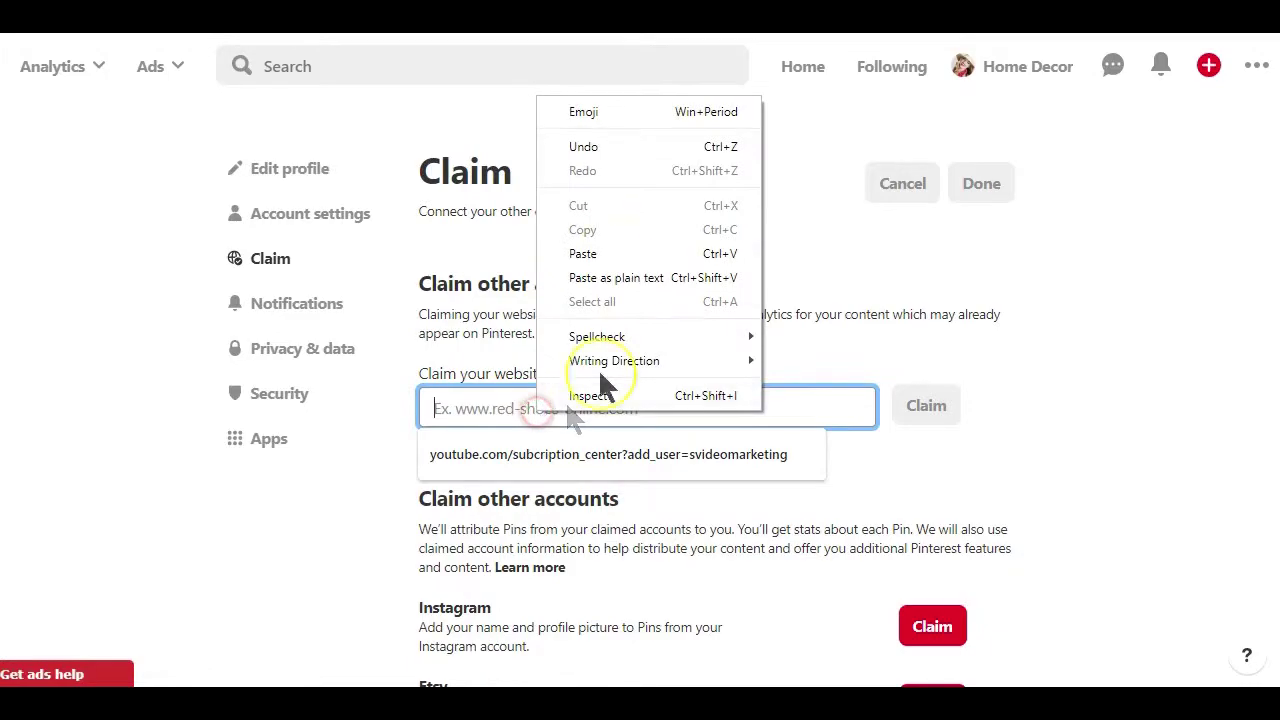
{"action": "left_click", "coordinate": [604, 253]}
{"action": "left_click", "coordinate": [926, 405]}
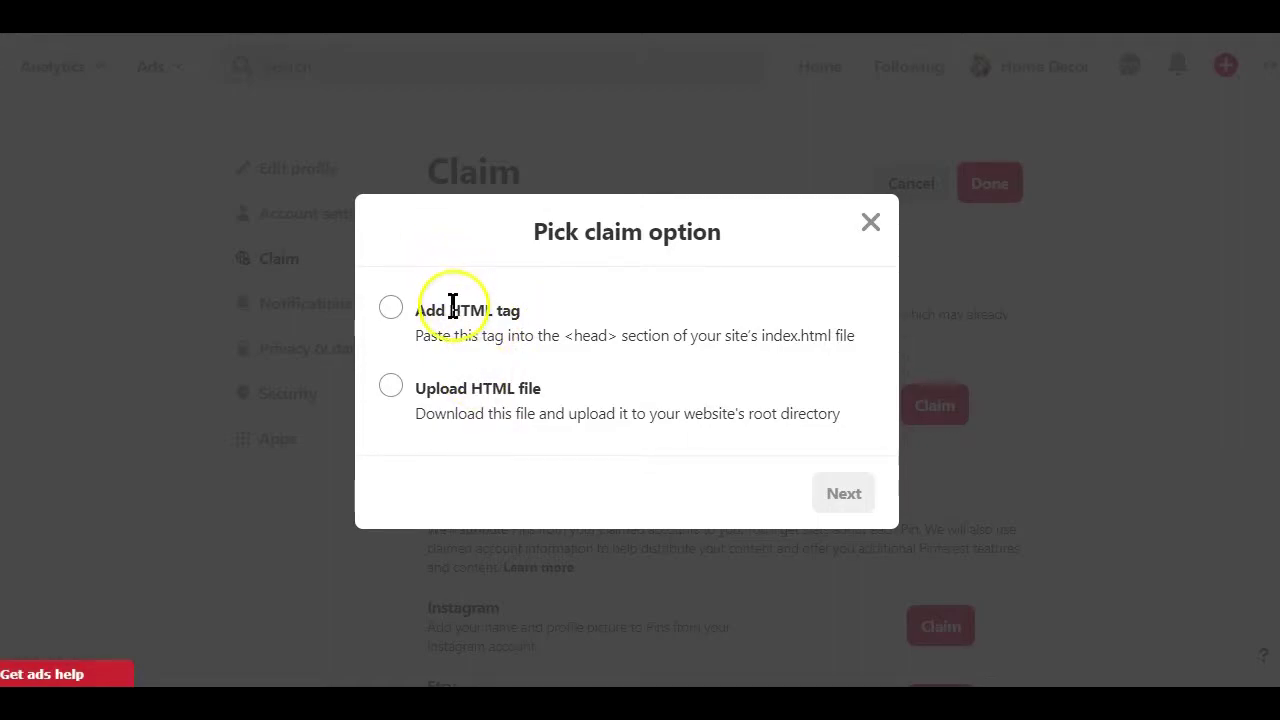
Step: Compare the two claim options and choose Add HTML tag
{"action": "left_click_drag", "start_coordinate": [452, 307], "coordinate": [525, 315]}
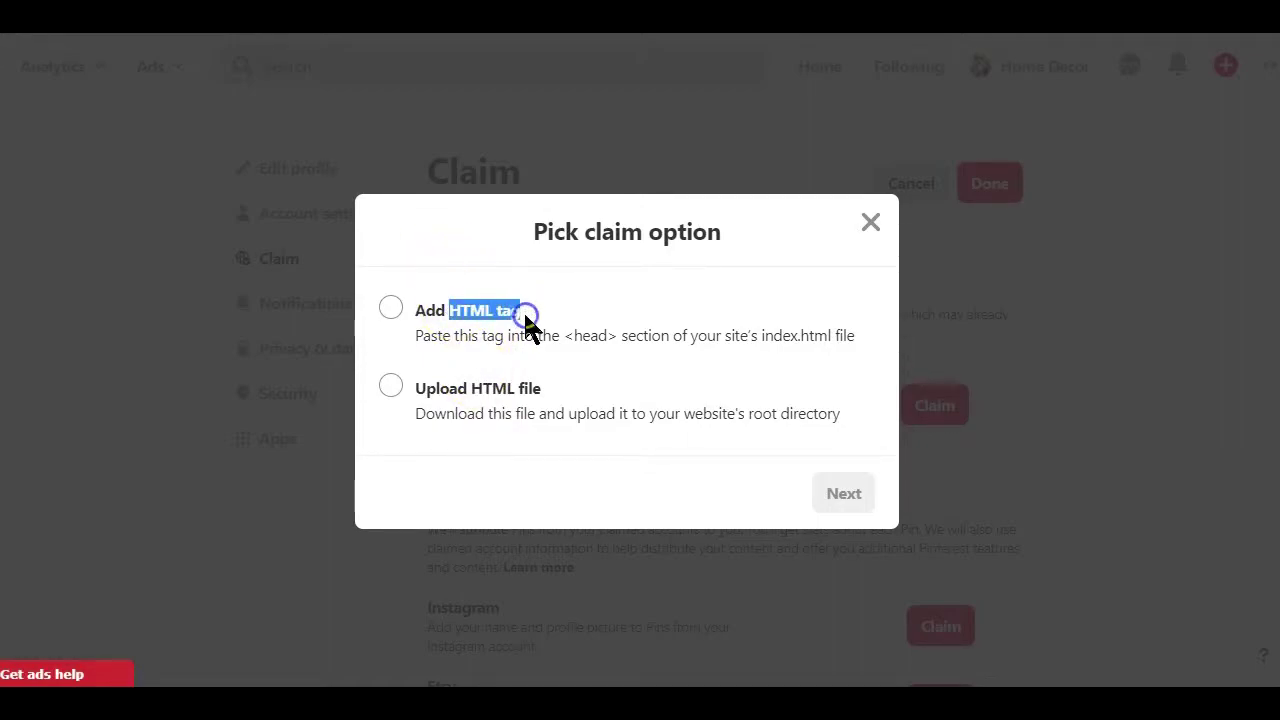
{"action": "left_click_drag", "start_coordinate": [471, 388], "coordinate": [558, 393]}
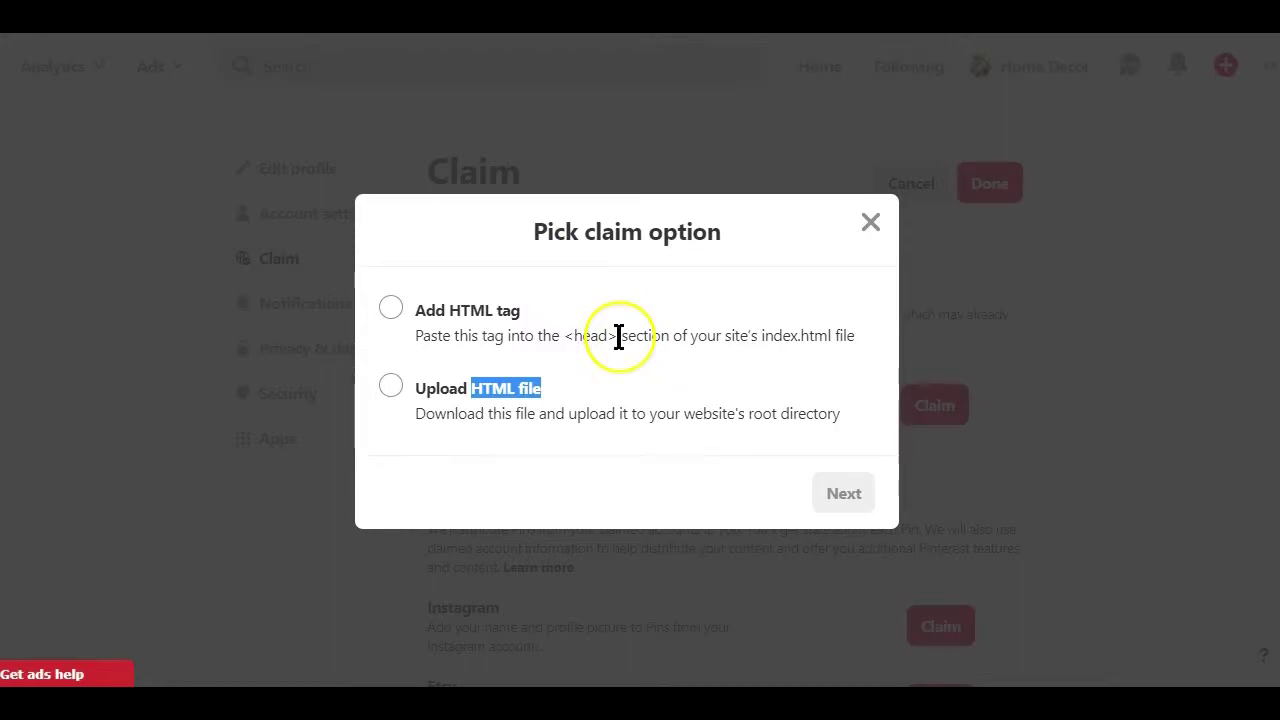
{"action": "left_click", "coordinate": [391, 308]}
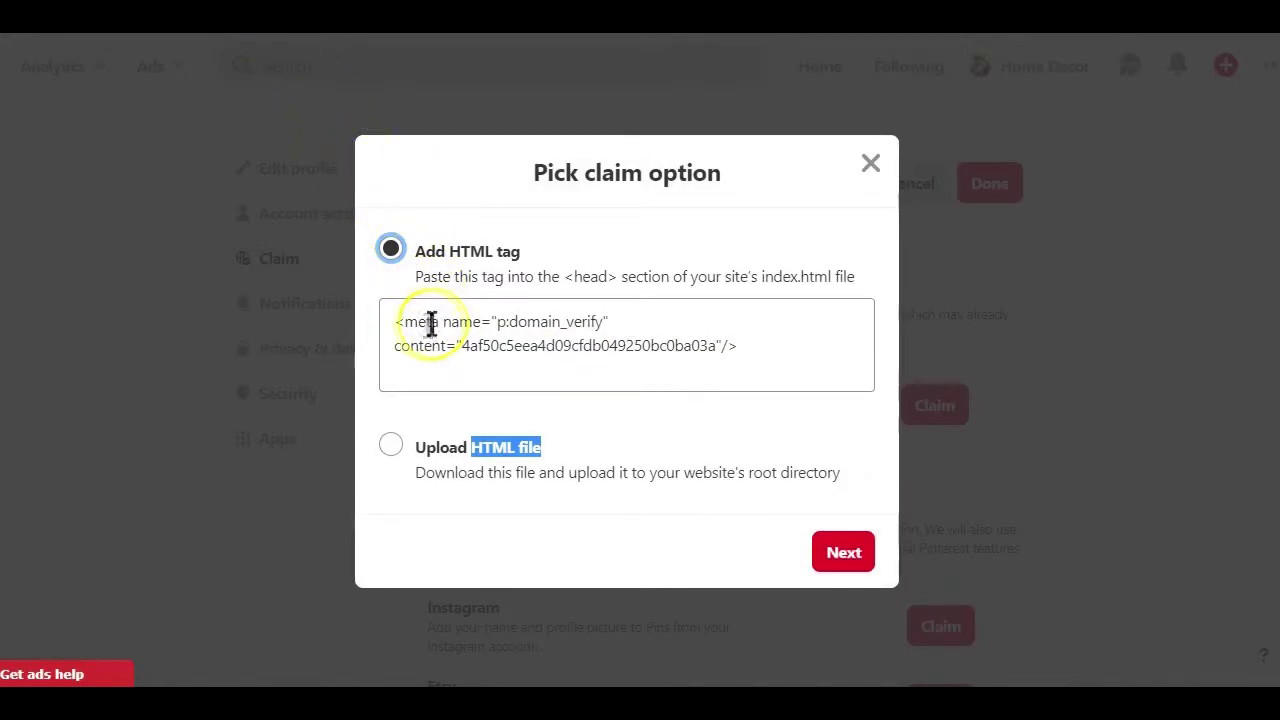
Step: Copy the full domain verification meta tag given for the Add HTML tag option, noting it belongs in the site's head section
{"action": "left_click_drag", "start_coordinate": [394, 324], "coordinate": [757, 354]}
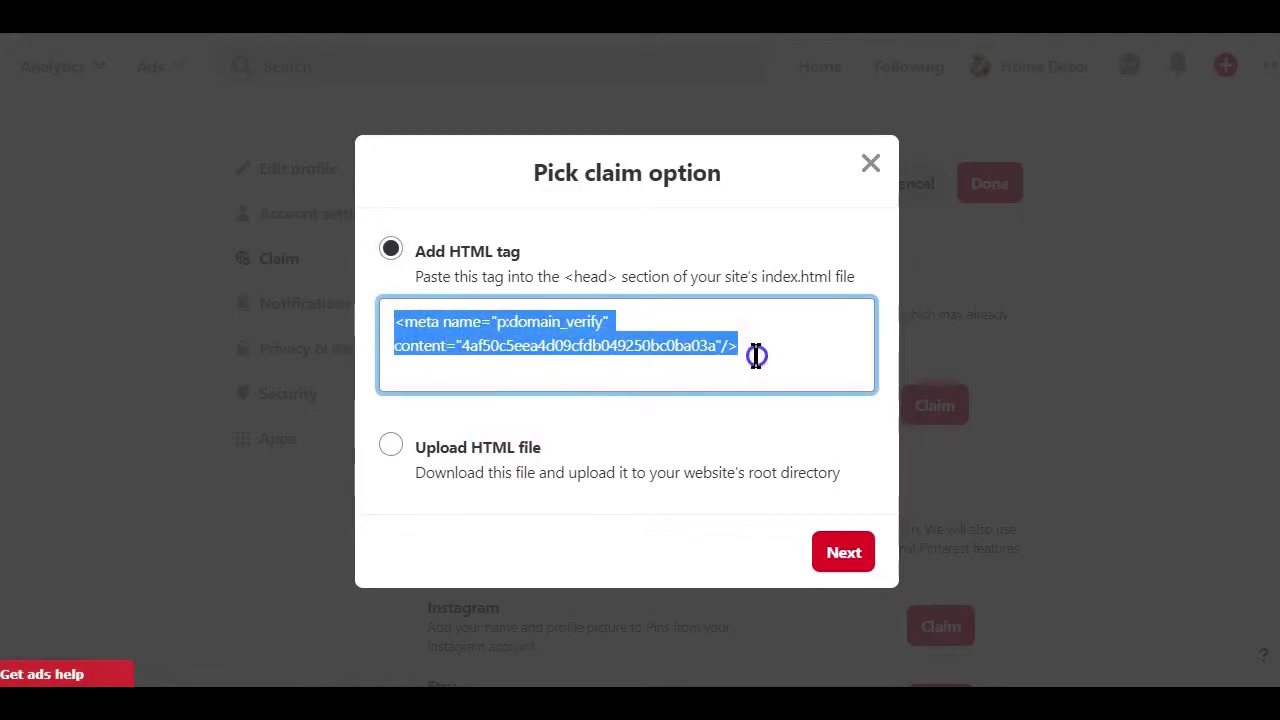
{"action": "right_click", "coordinate": [583, 327]}
{"action": "left_click", "coordinate": [628, 404]}
{"action": "left_click_drag", "start_coordinate": [562, 276], "coordinate": [619, 277]}
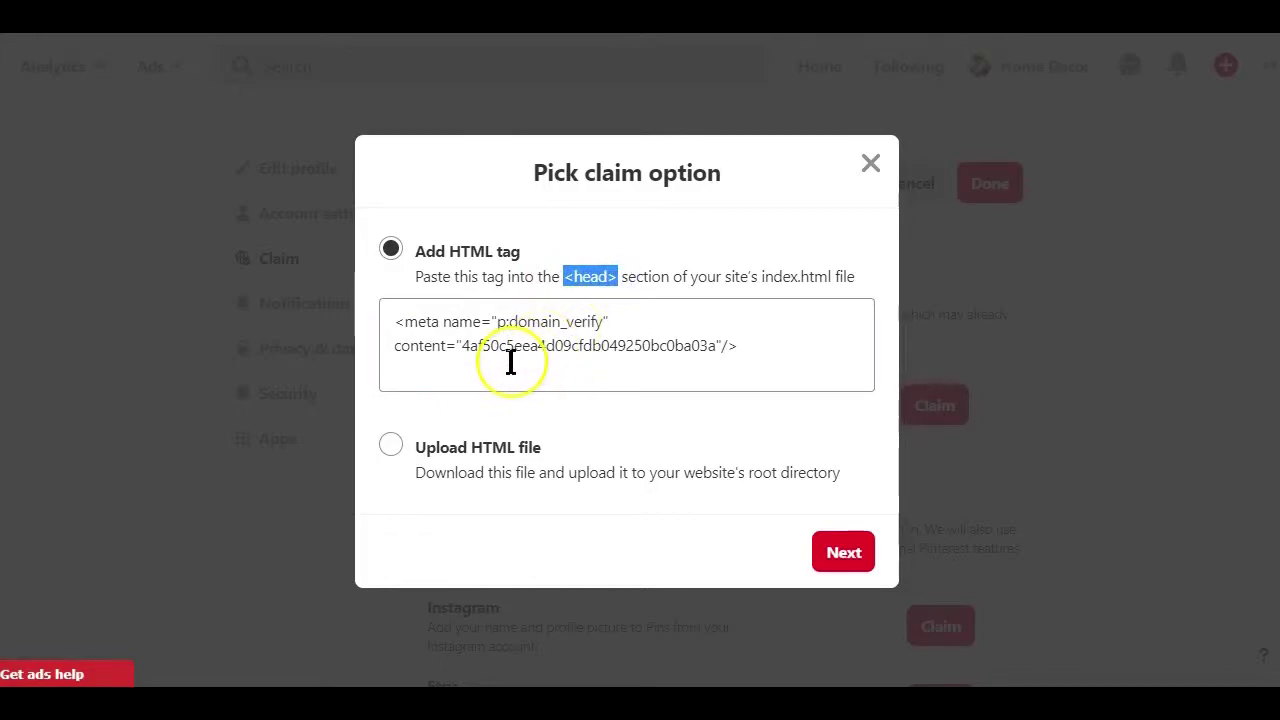
{"action": "left_click", "coordinate": [397, 320]}
{"action": "left_click_drag", "start_coordinate": [397, 320], "coordinate": [738, 346]}
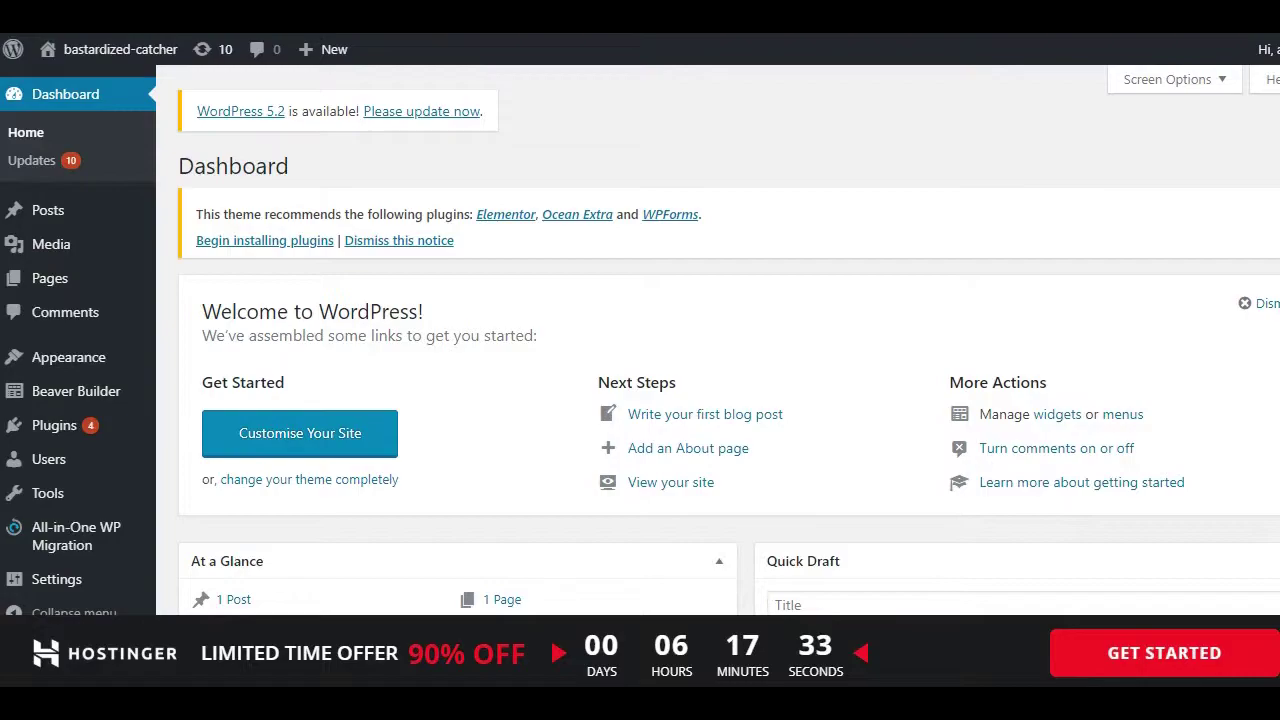
Step: Switch to the WordPress dashboard and open the OceanWP Theme Header file (header.php) in the theme editor
{"action": "mouse_move", "coordinate": [69, 358]}
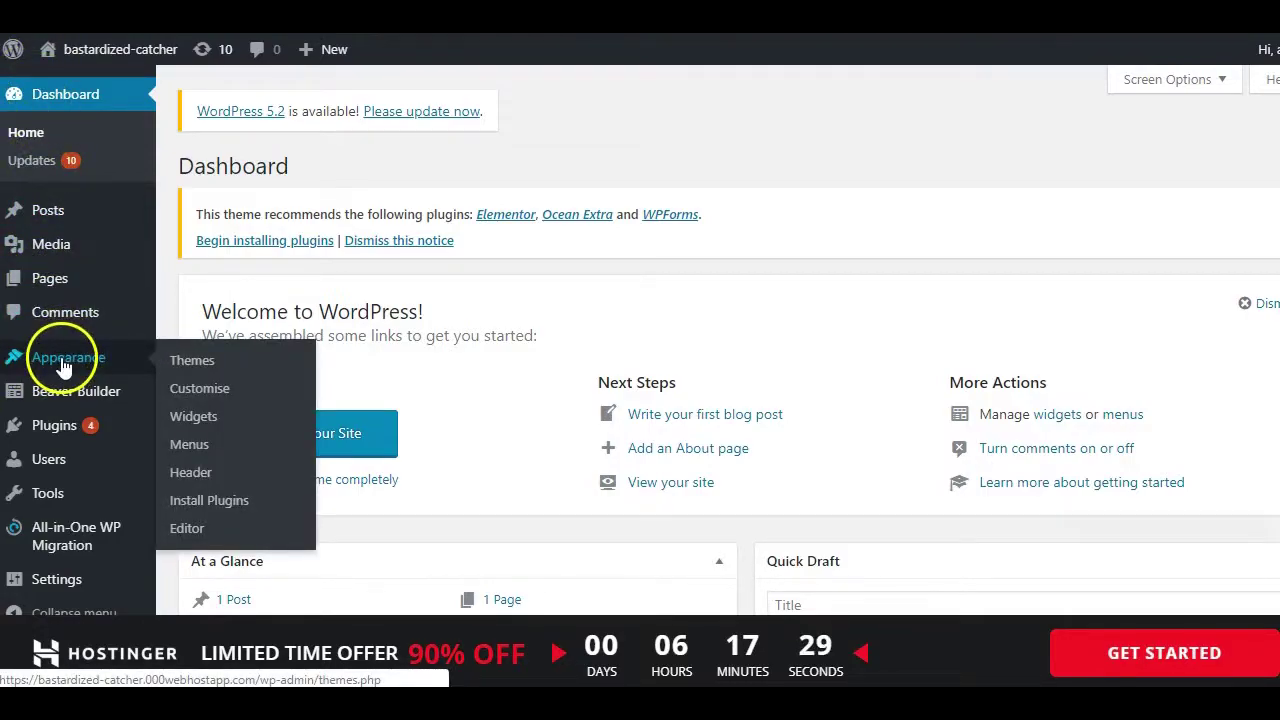
{"action": "left_click", "coordinate": [190, 530]}
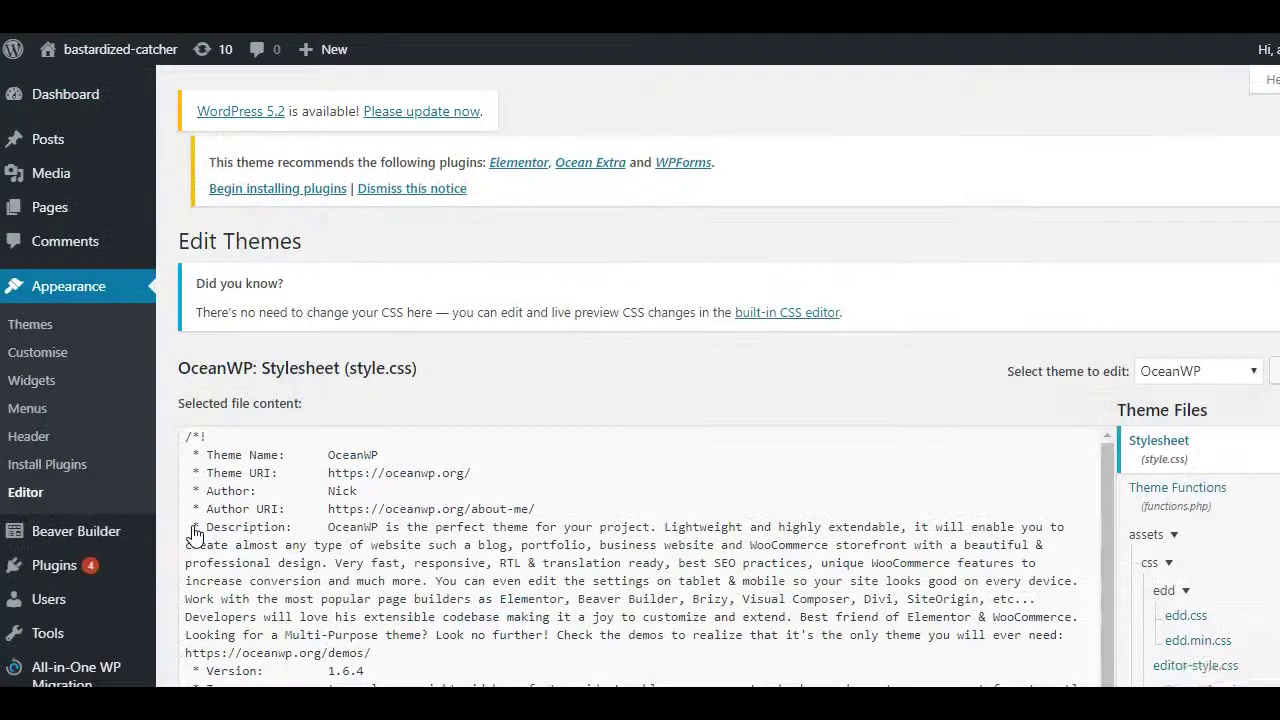
{"action": "scroll", "coordinate": [524, 436], "scroll_direction": "down", "scroll_amount": 2}
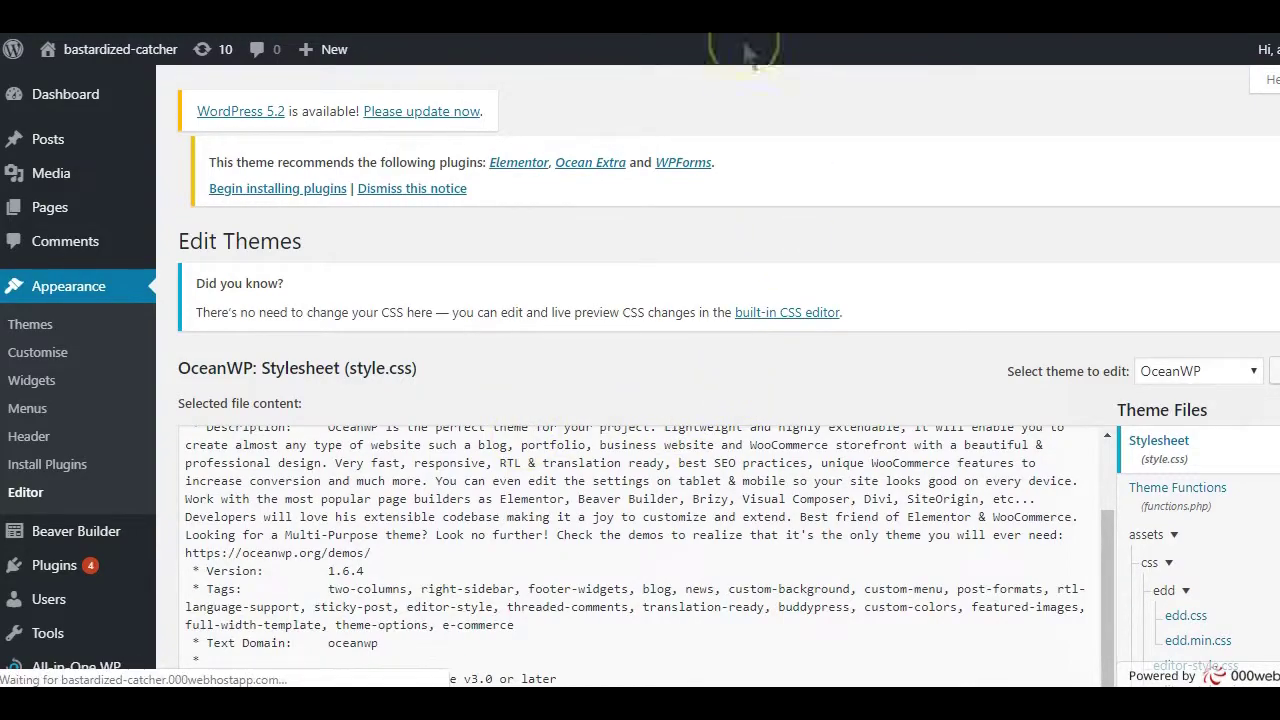
{"action": "scroll", "coordinate": [1225, 547], "scroll_direction": "down", "scroll_amount": 4}
{"action": "scroll", "coordinate": [1172, 546], "scroll_direction": "down", "scroll_amount": 5}
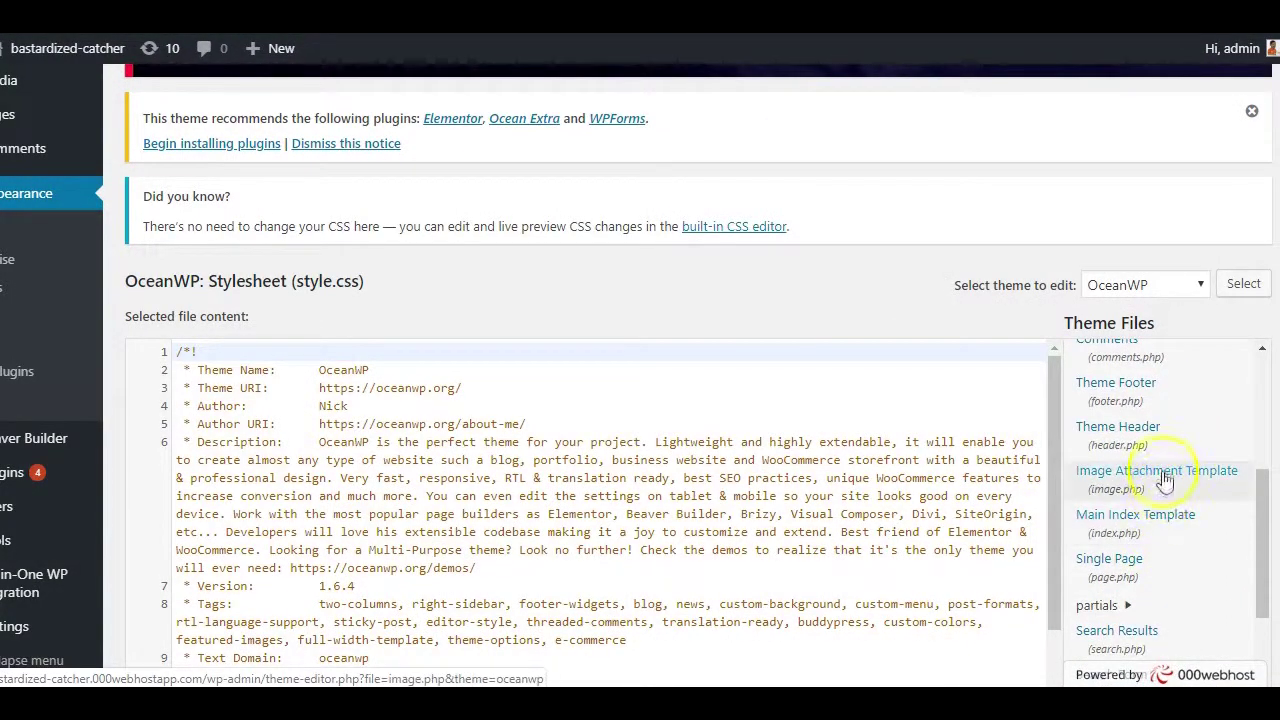
{"action": "left_click", "coordinate": [1120, 428]}
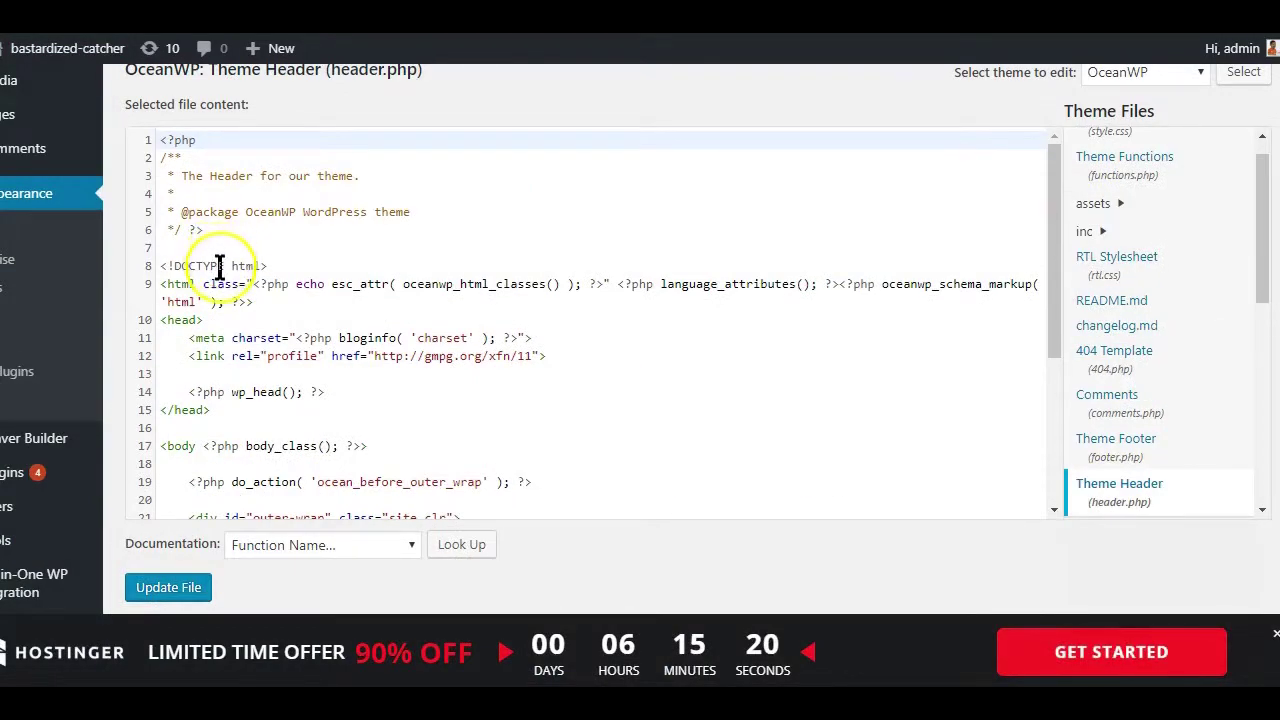
Step: Paste the copied verification meta tag on a new line after wp_head(), just before the closing head tag in header.php
{"action": "left_click", "coordinate": [165, 319]}
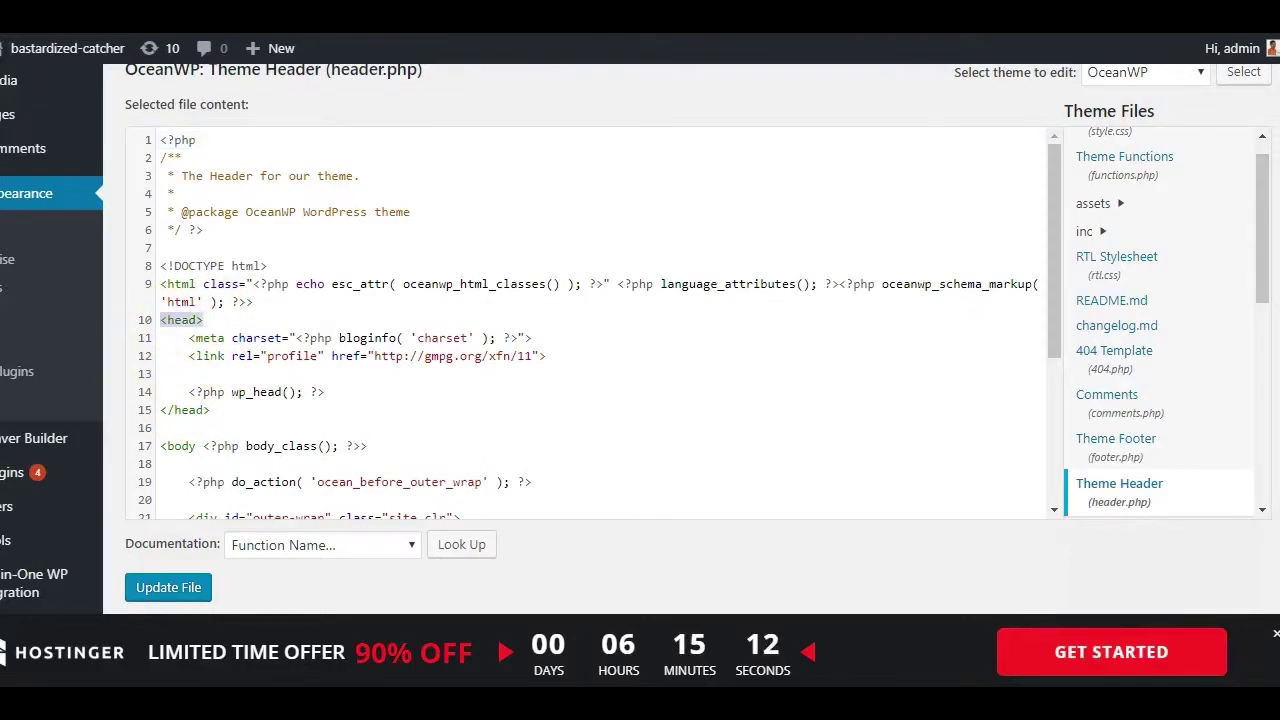
{"action": "left_click", "coordinate": [332, 391]}
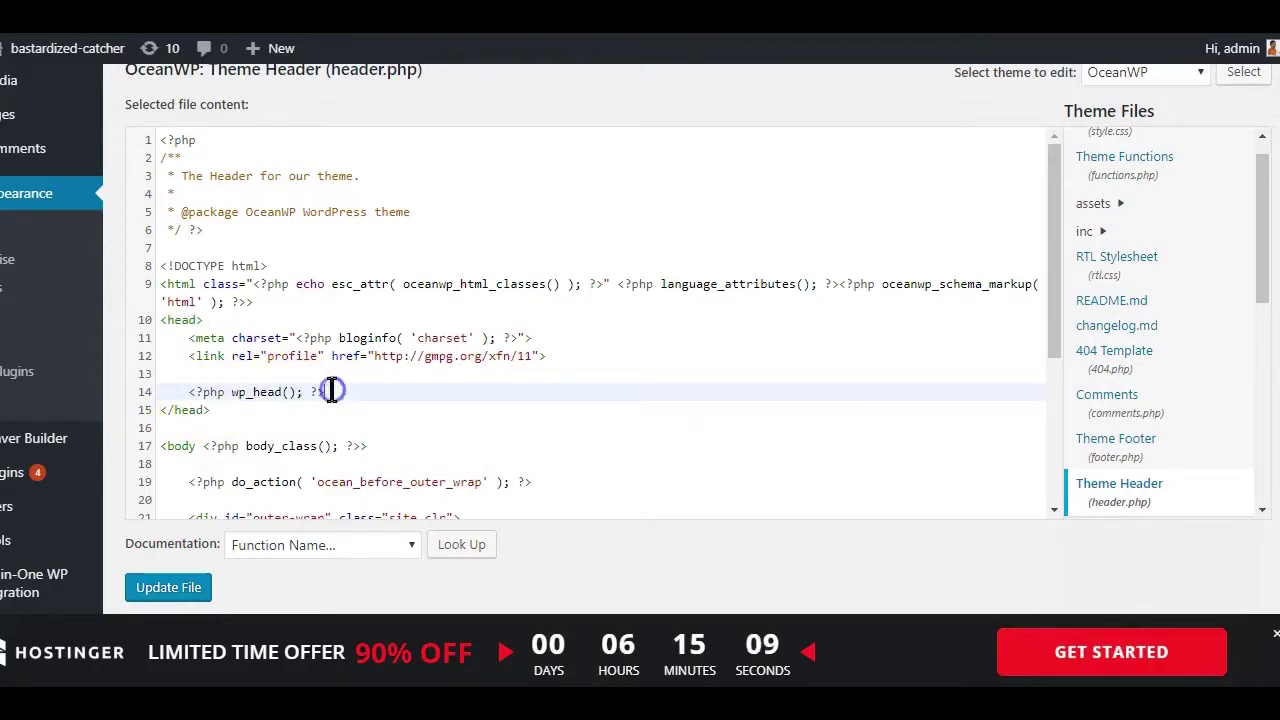
{"action": "left_click", "coordinate": [162, 410]}
{"action": "left_click", "coordinate": [330, 392]}
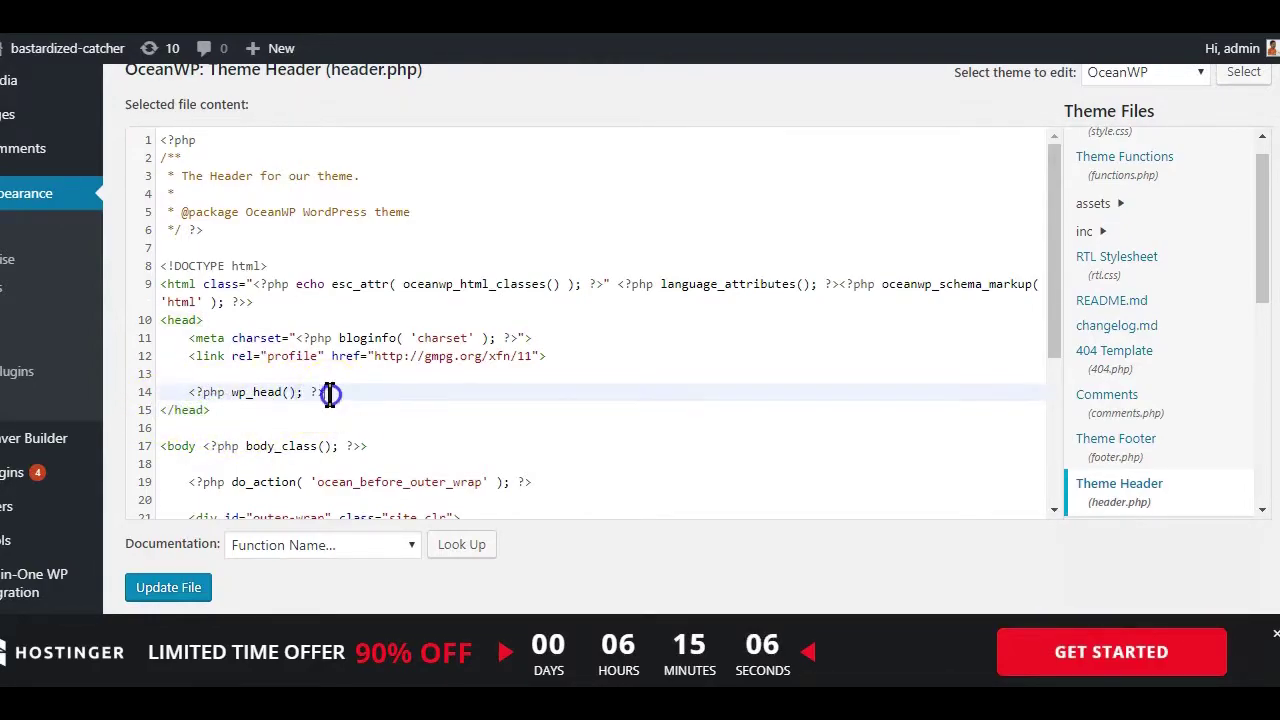
{"action": "key", "text": "Return"}
{"action": "left_click", "coordinate": [290, 408]}
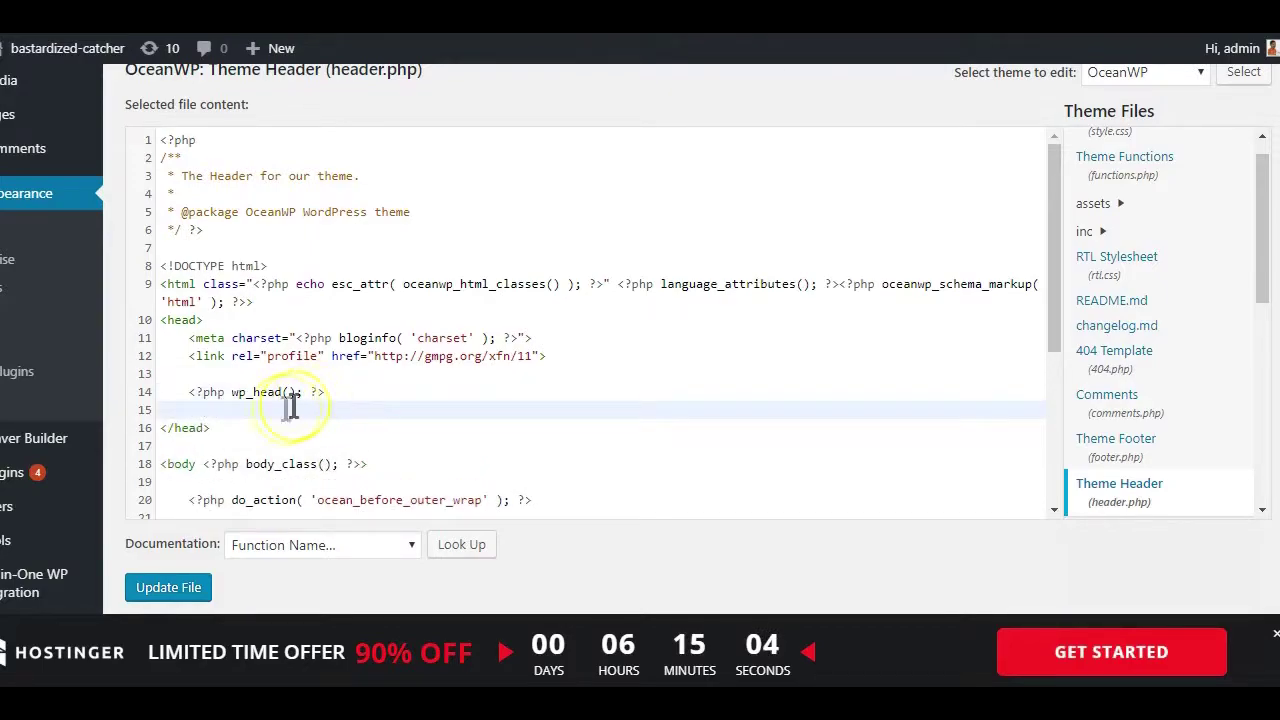
{"action": "right_click", "coordinate": [290, 408]}
{"action": "left_click", "coordinate": [334, 221]}
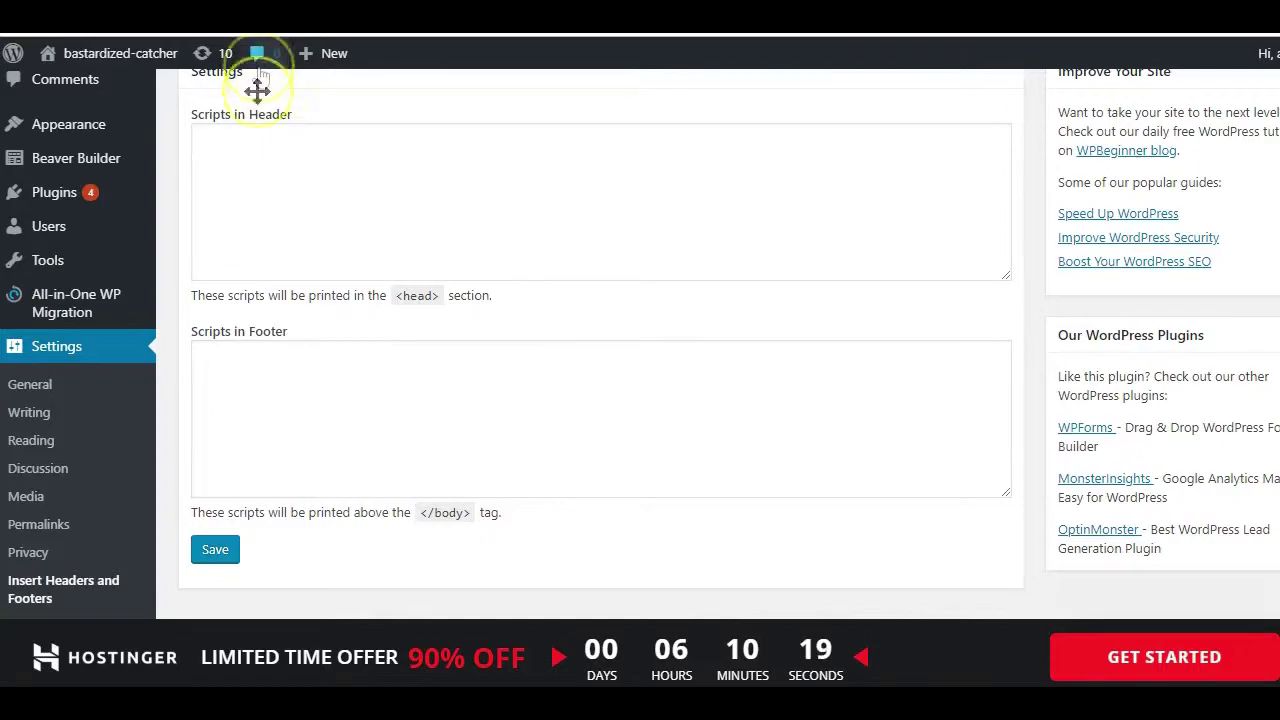
Step: Enter the domain verification meta tag under Scripts in Header in the Insert Headers and Footers settings and select it
{"action": "scroll", "coordinate": [235, 155], "scroll_direction": "up", "scroll_amount": 1}
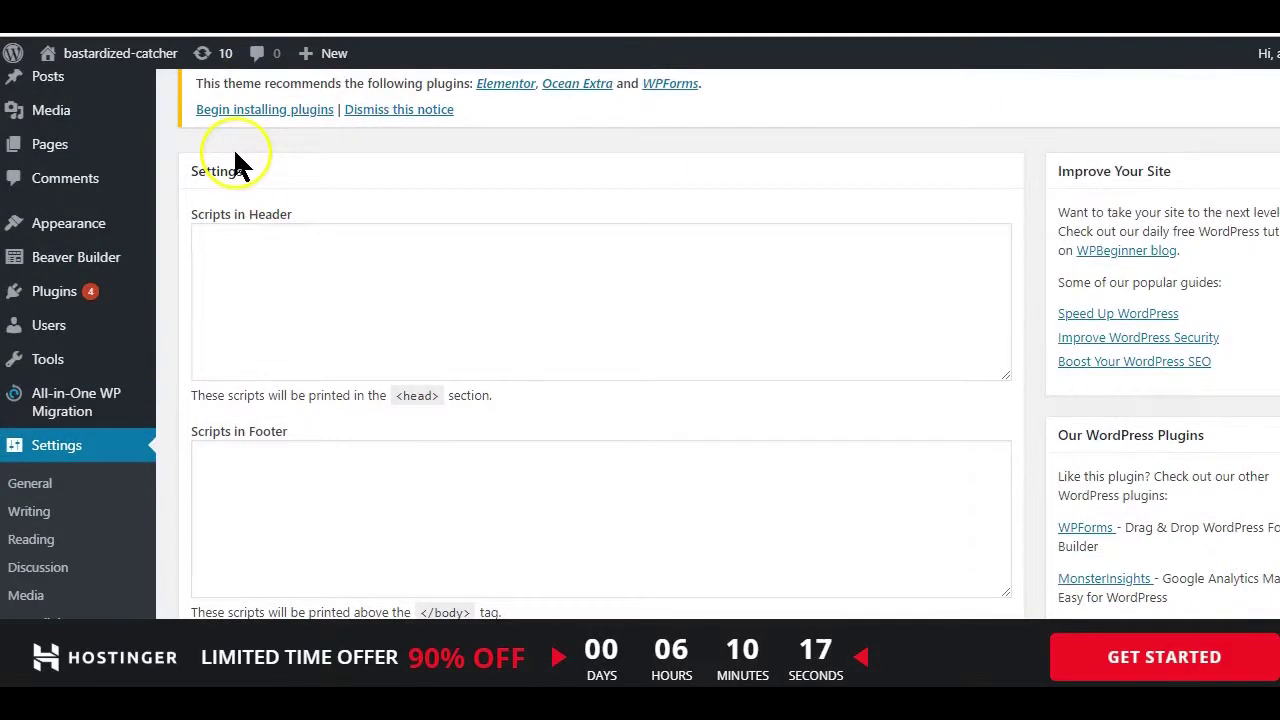
{"action": "scroll", "coordinate": [236, 366], "scroll_direction": "down", "scroll_amount": 1}
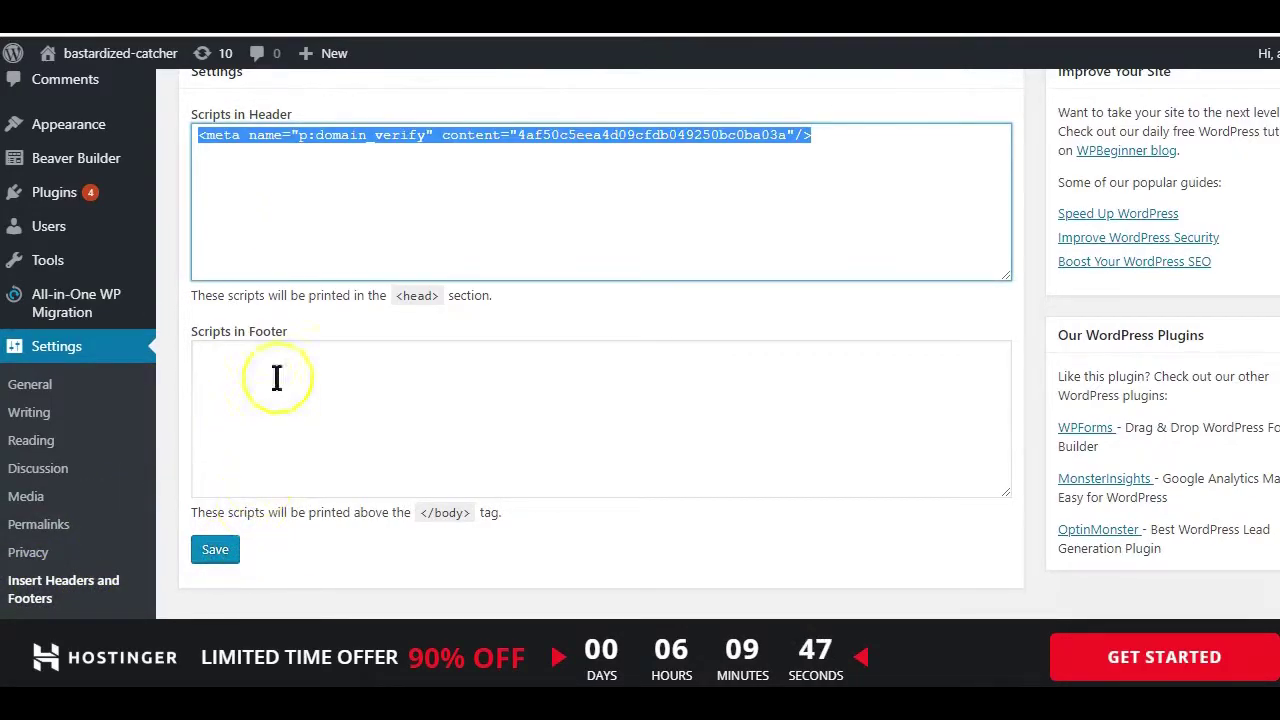
{"action": "left_click", "coordinate": [194, 134]}
{"action": "left_click_drag", "start_coordinate": [194, 134], "coordinate": [830, 157]}
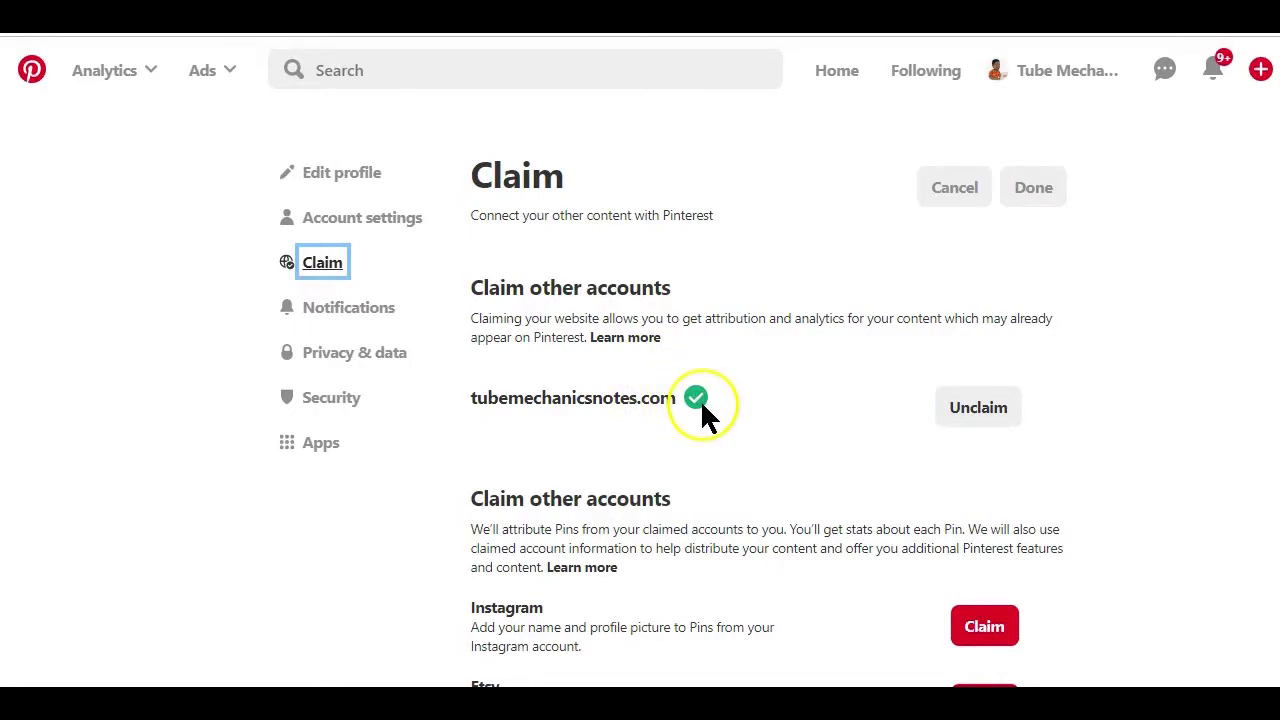
Step: Switch to Pinterest's claim settings and review the claimed website and the other accounts that can be claimed
{"action": "scroll", "coordinate": [702, 399], "scroll_direction": "down", "scroll_amount": 1}
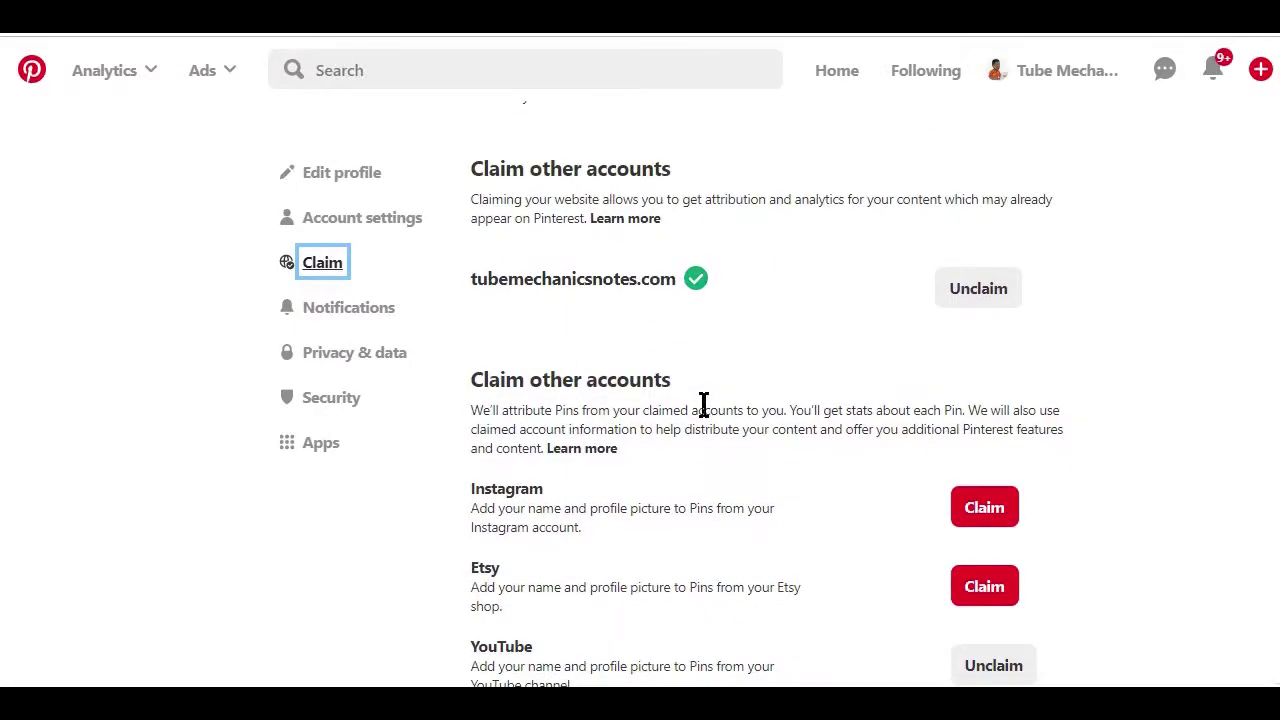